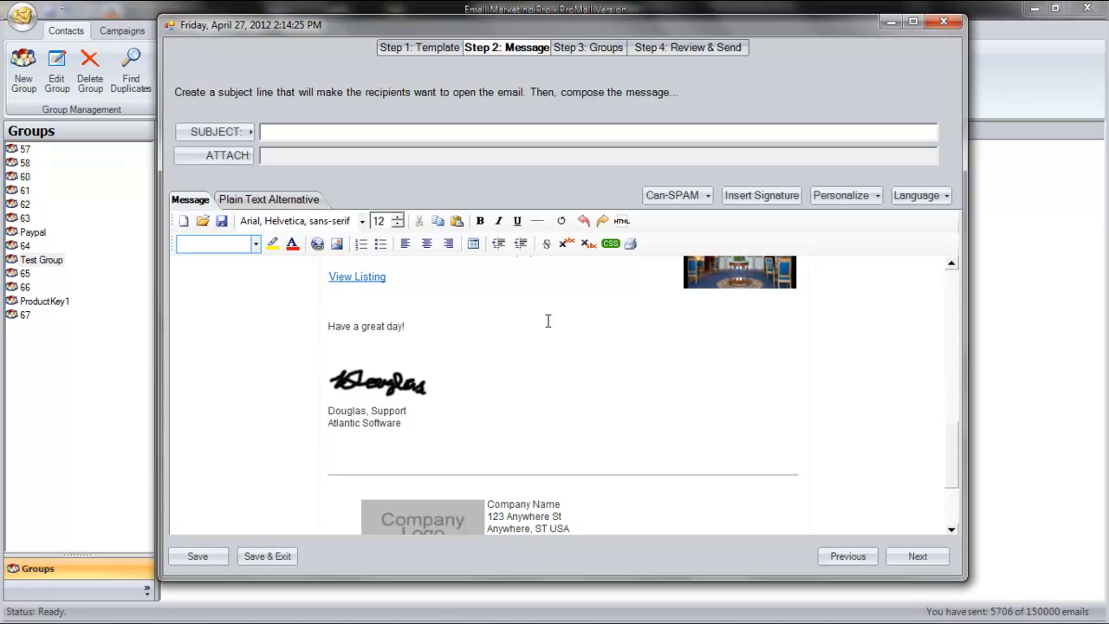
Check the newsletter's HTML source and return to the visual view of the message.
left_click(622, 222)
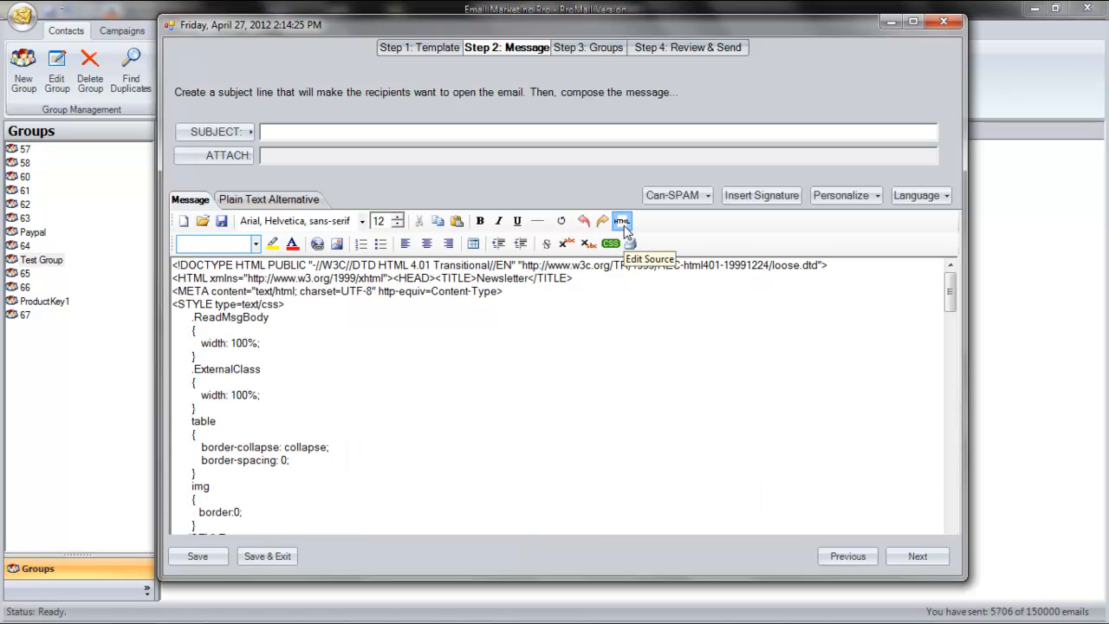
left_click(624, 227)
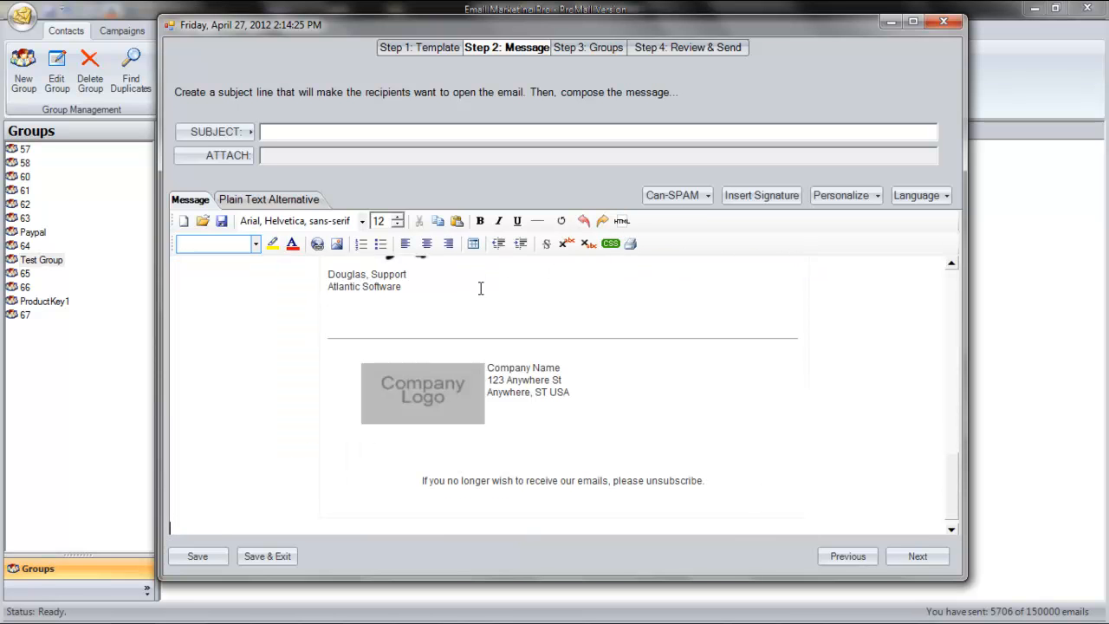
scroll(481, 288, "up", 10)
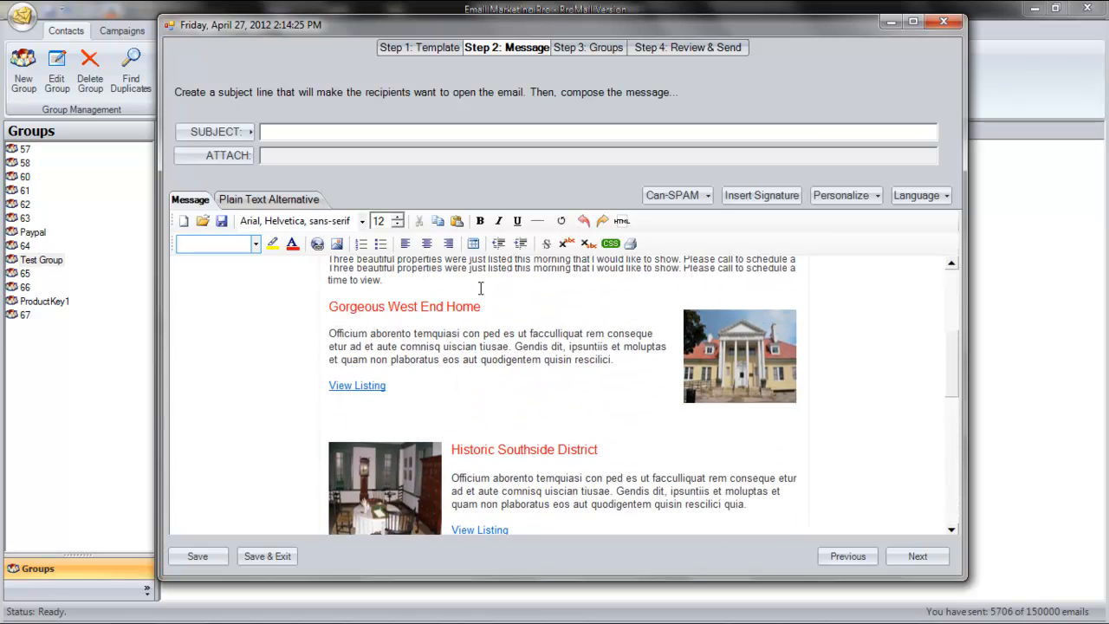
scroll(485, 287, "up", 1)
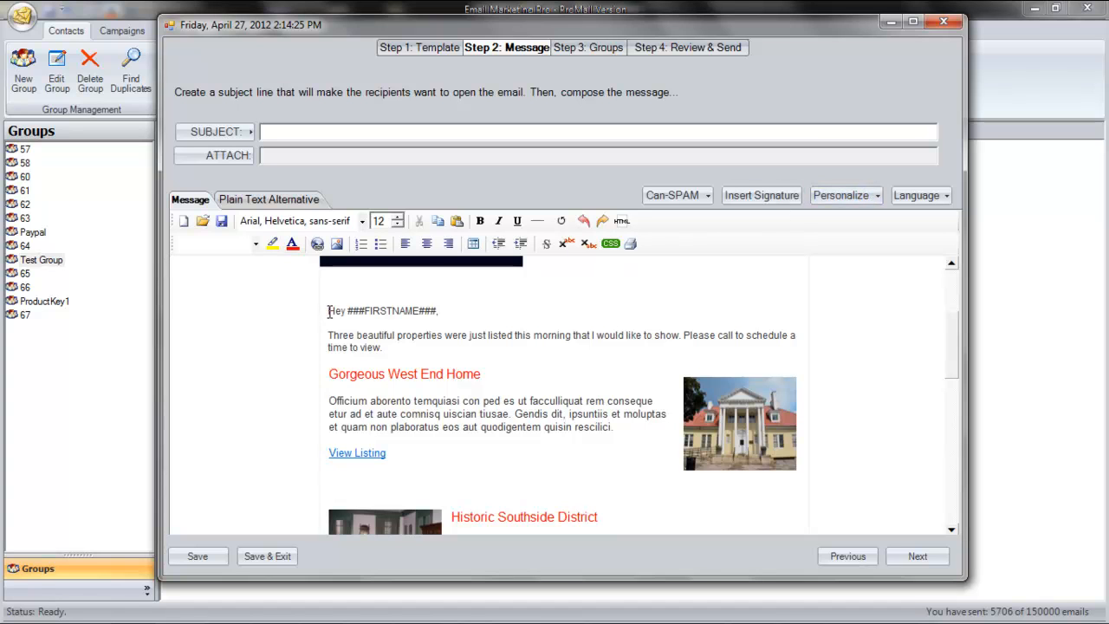
Replace the greeting line above the property introduction with "Dear", keeping it on its own line.
left_click_drag(329, 311, 457, 316)
type("Deasr")
key("BackSpace")
key("BackSpace")
type("r")
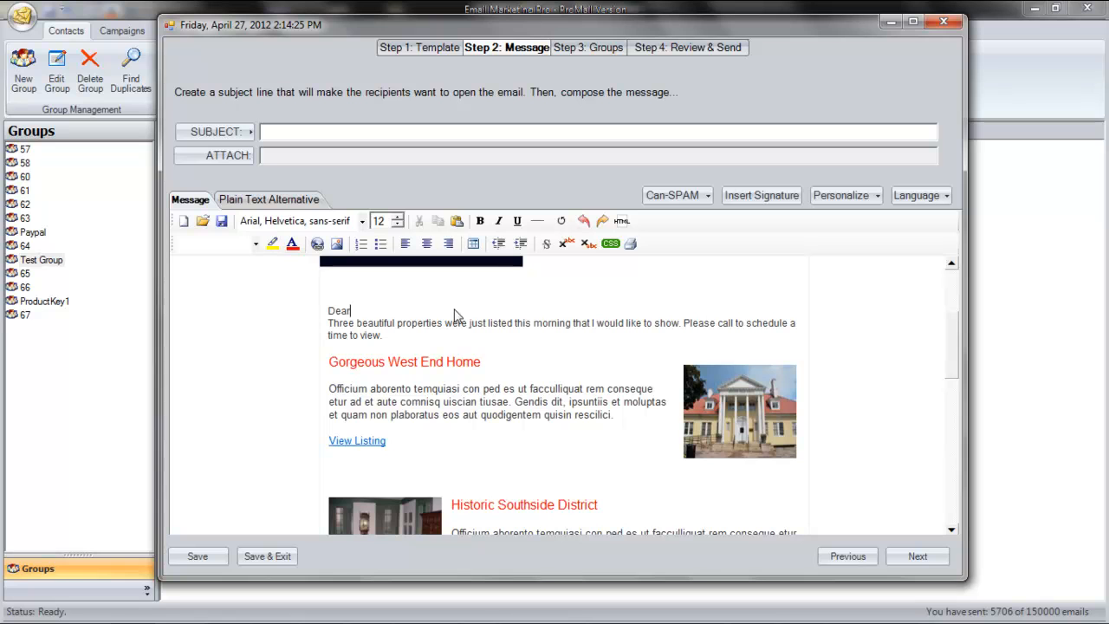
key("Return")
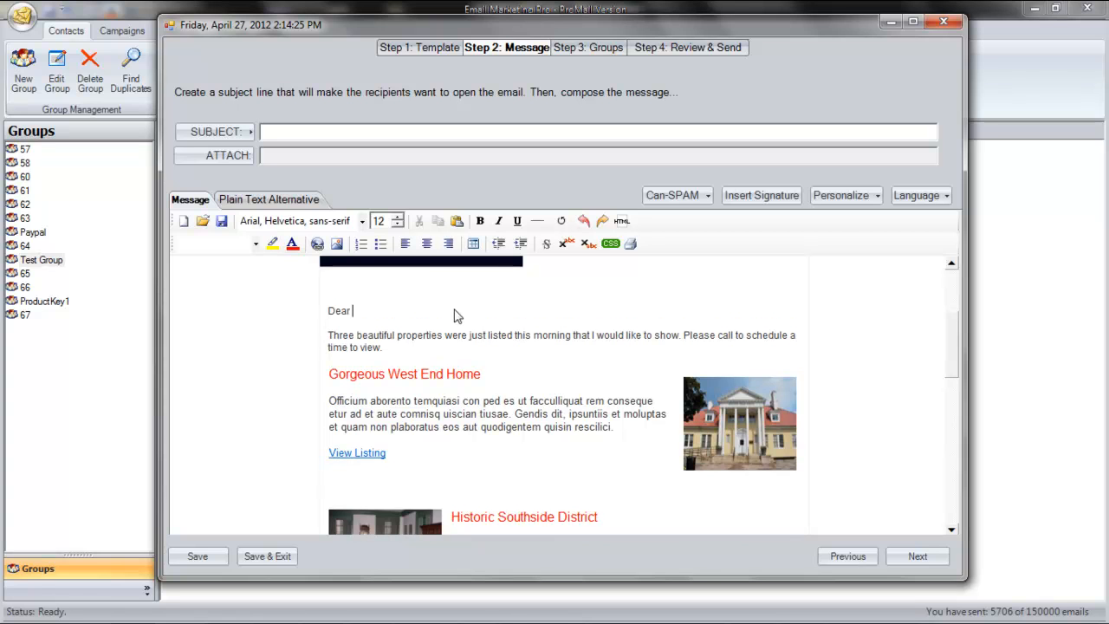
Insert the FirstName personalization field after "Dear" and end the greeting with a comma.
left_click(851, 198)
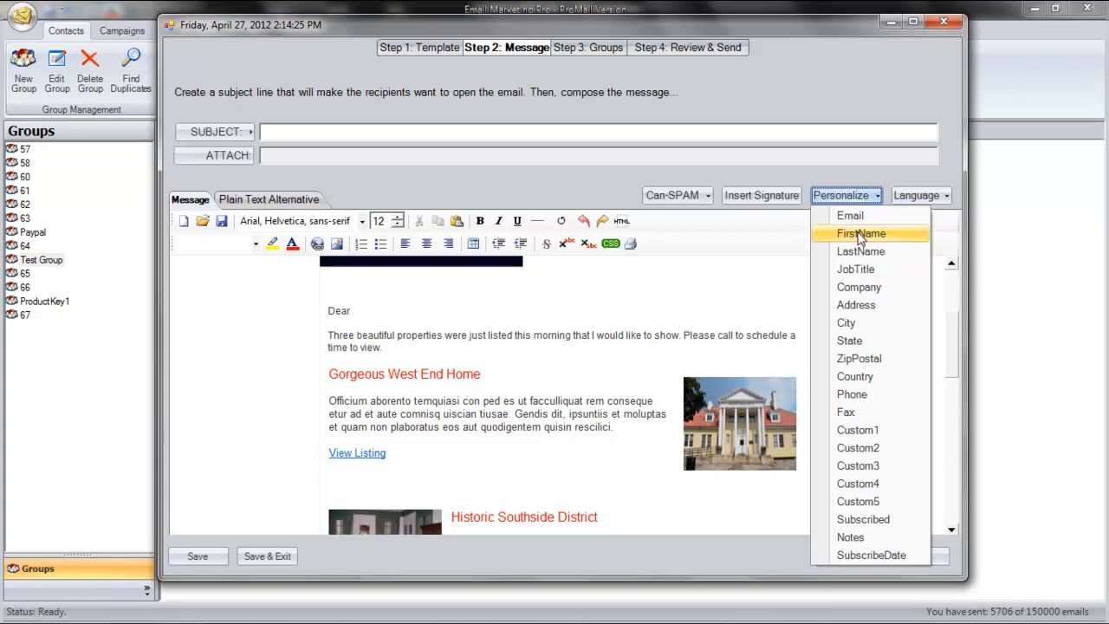
left_click(861, 234)
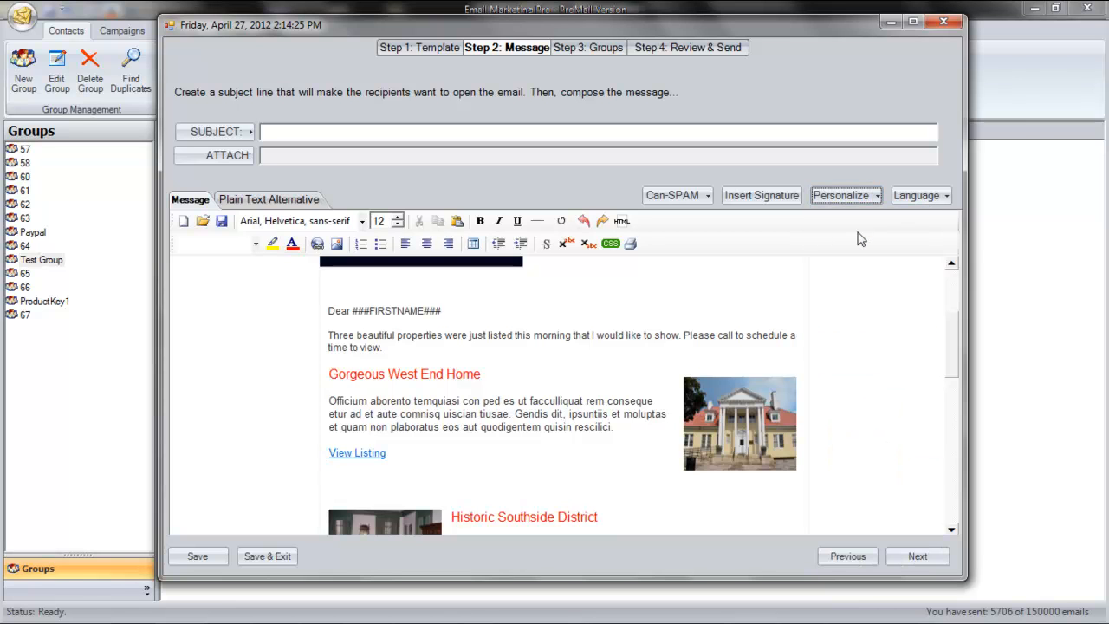
left_click(464, 312)
type(",")
left_click(203, 222)
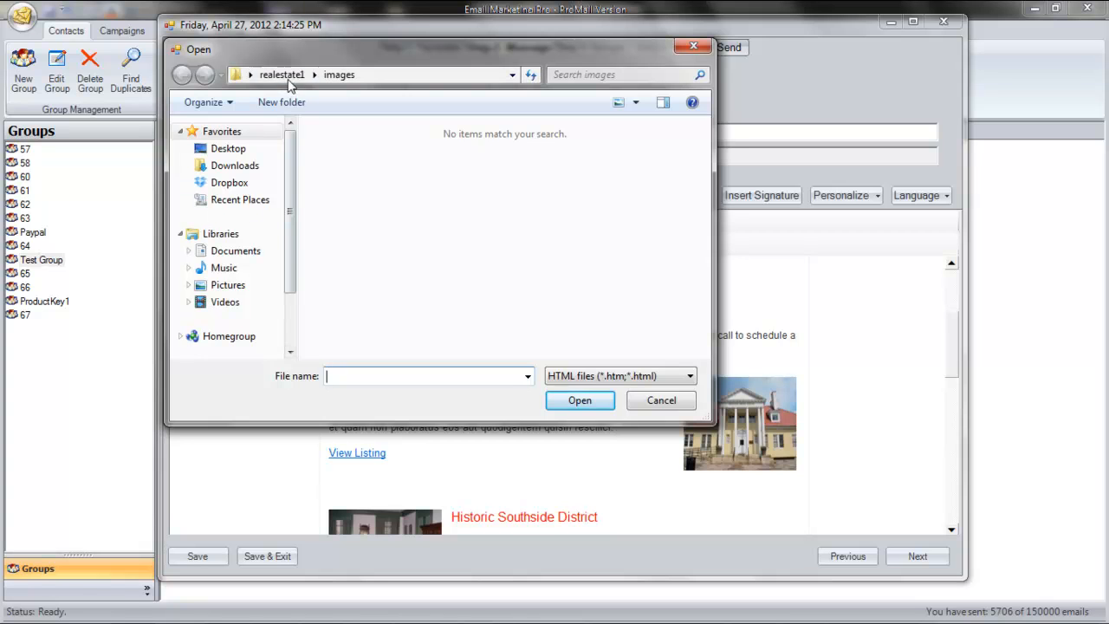
left_click(287, 78)
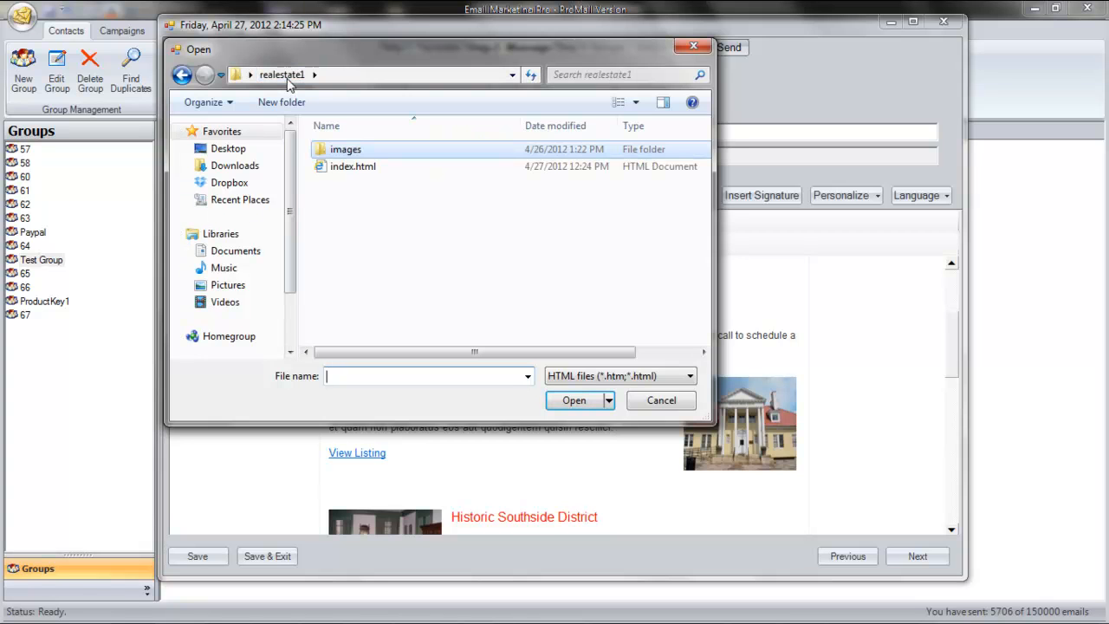
left_click(354, 173)
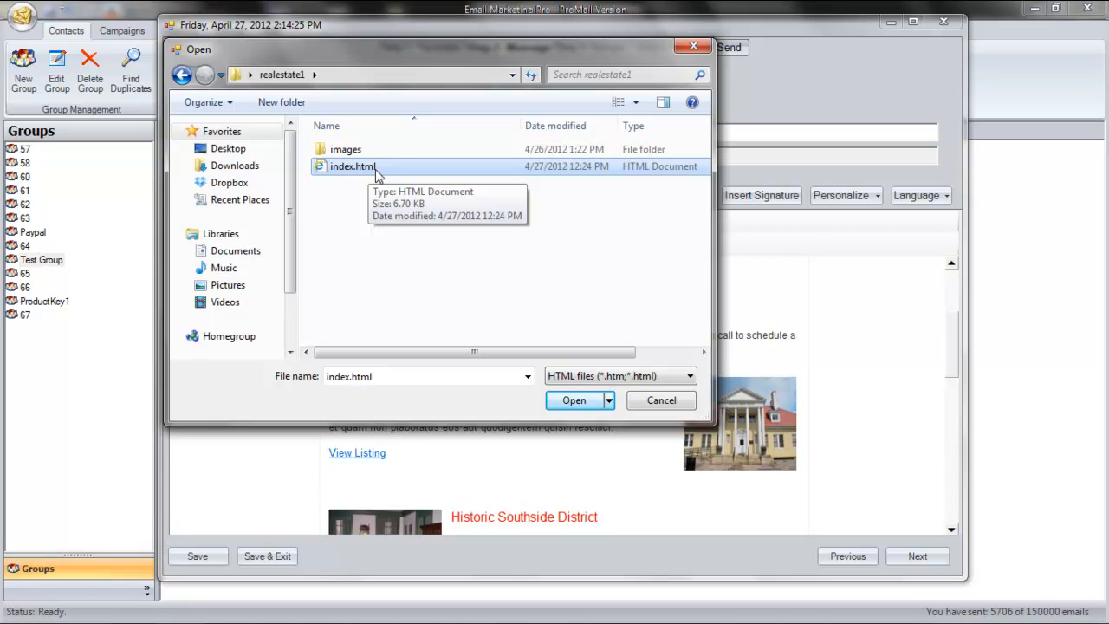
double_click(375, 170)
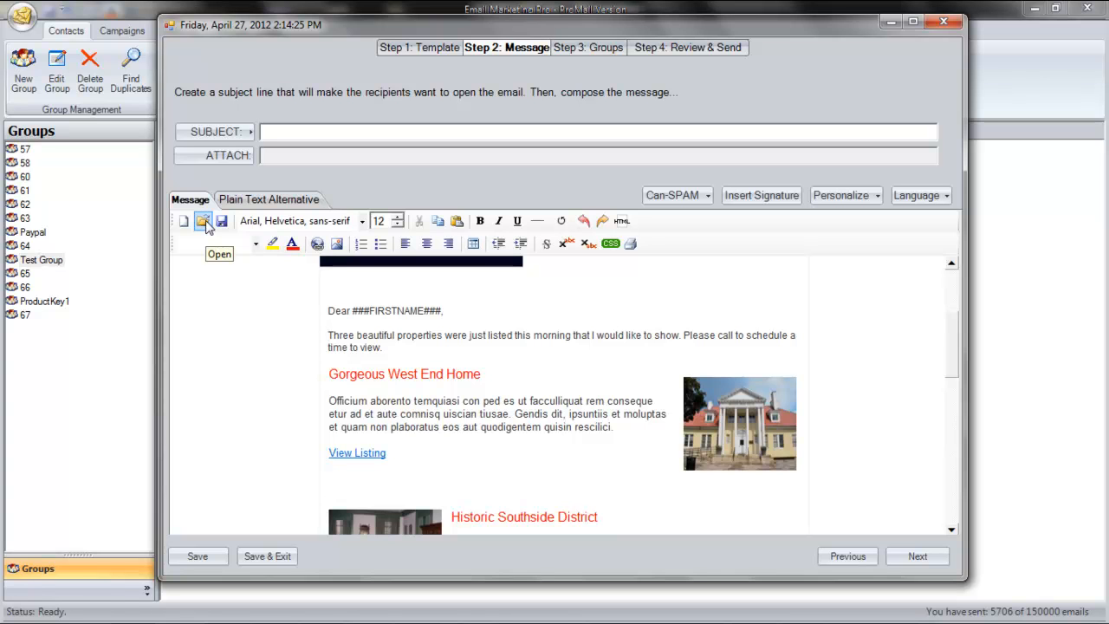
Load index.html from the realestate1 folder into the message editor.
left_click(204, 224)
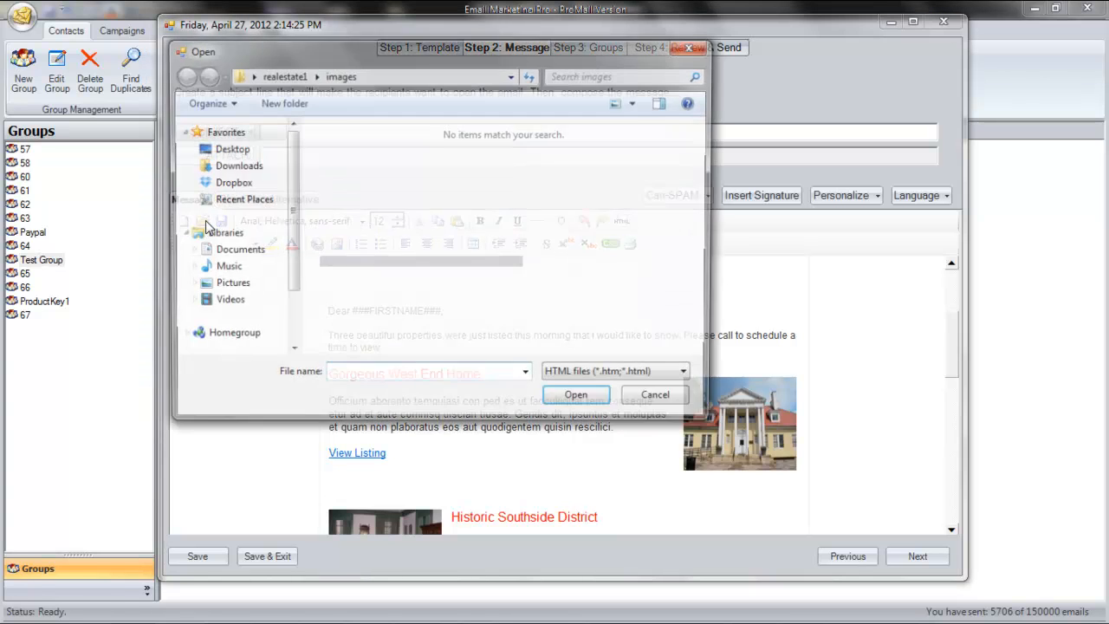
left_click(282, 75)
left_click(338, 165)
left_click(577, 401)
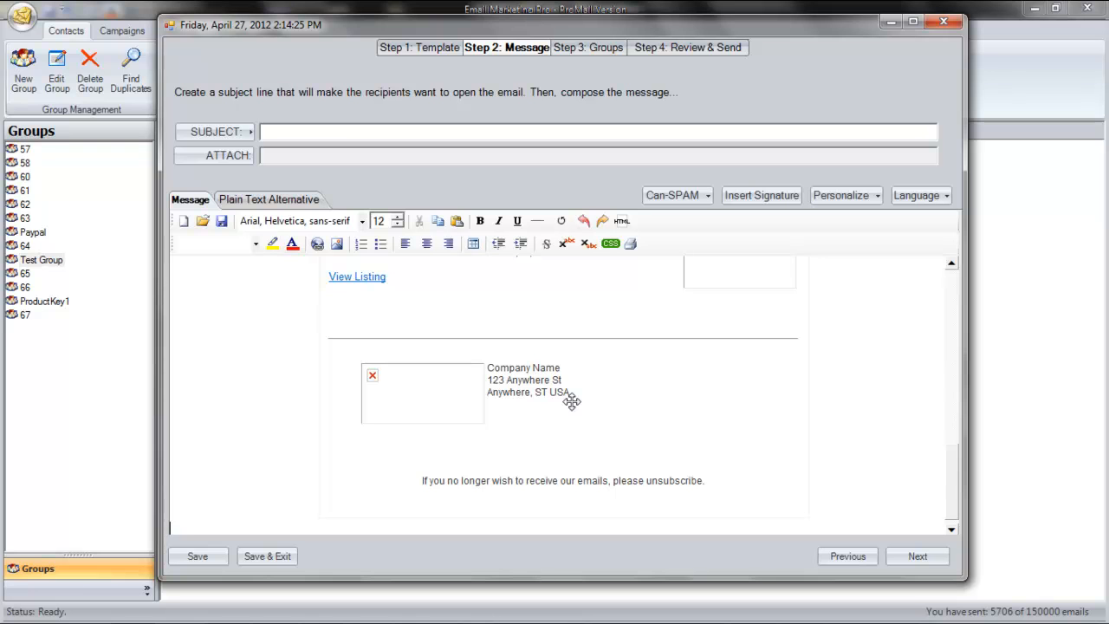
scroll(572, 401, "up", 5)
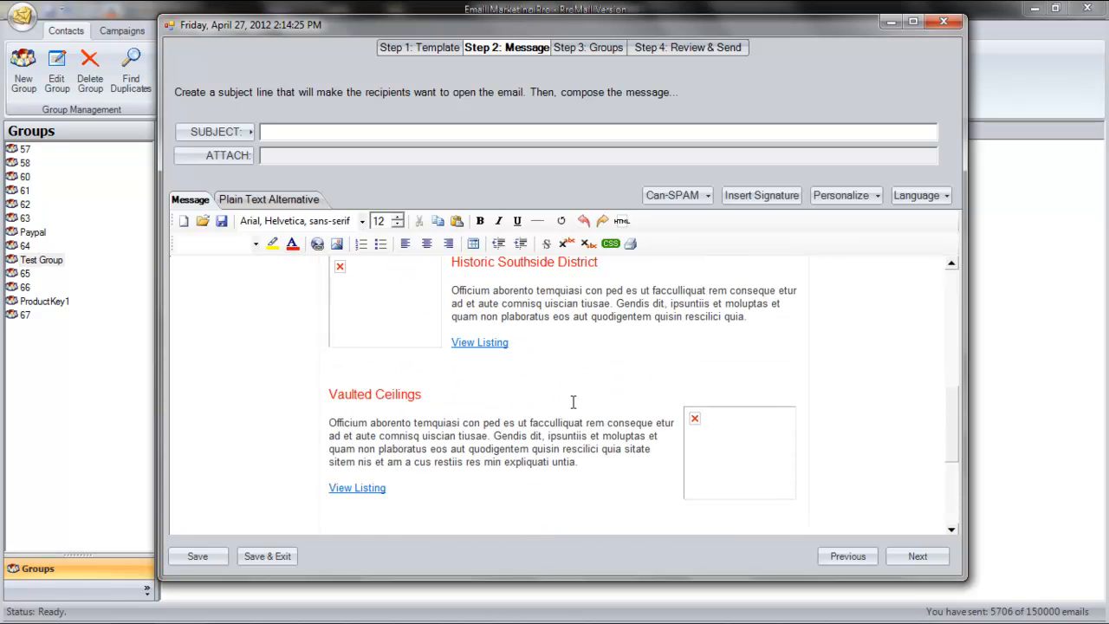
scroll(573, 402, "up", 1)
scroll(573, 403, "up", 6)
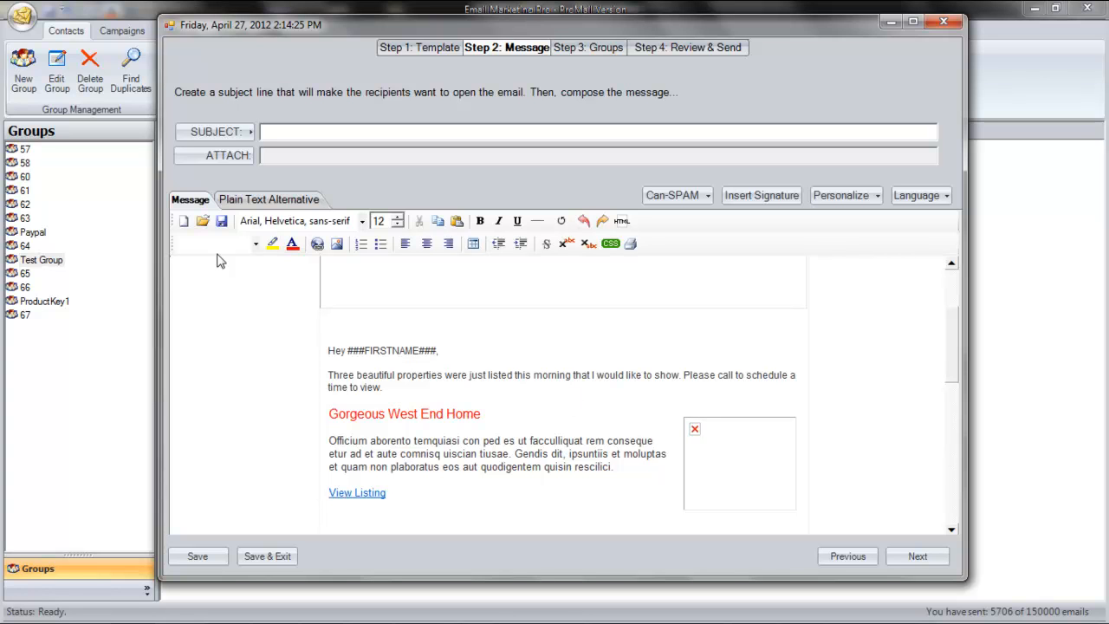
Save the message as index.html in the realestate1 folder.
left_click(222, 222)
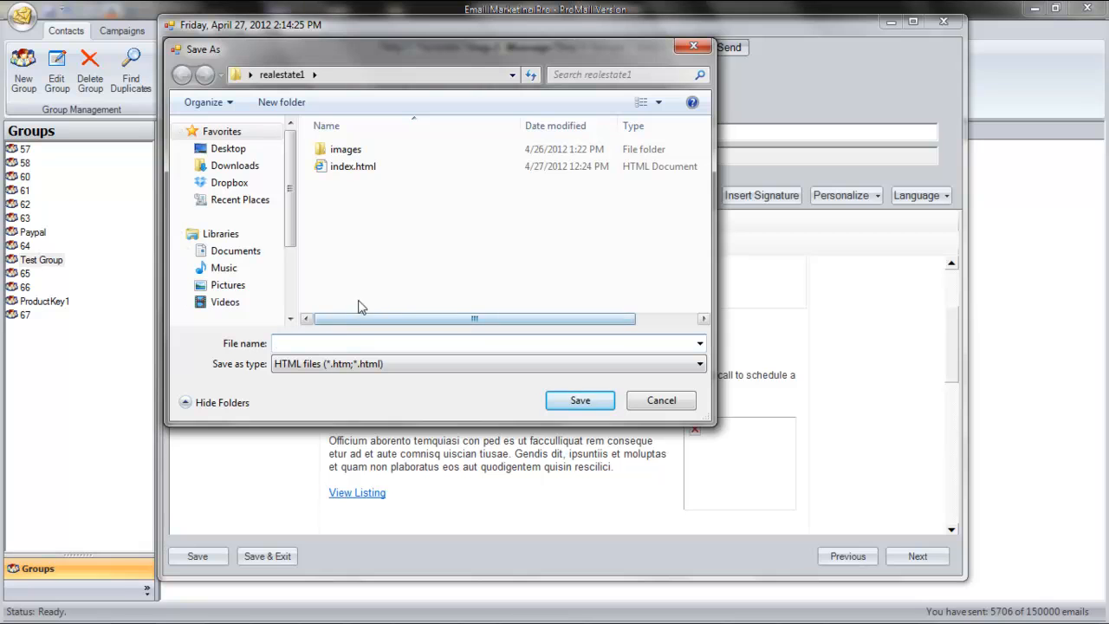
type("index")
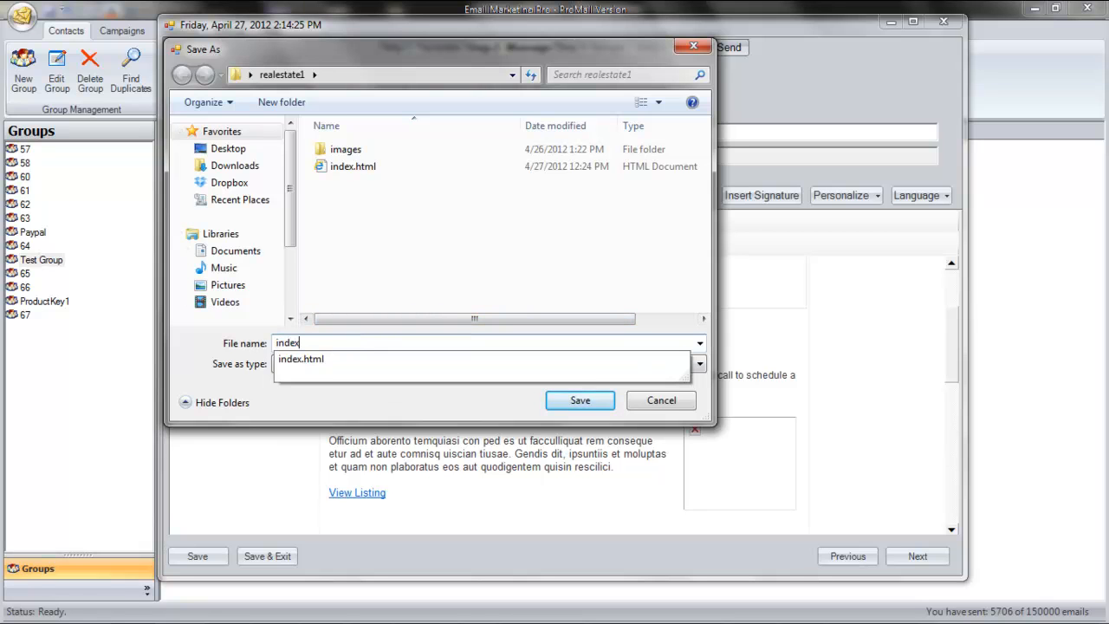
type(".html")
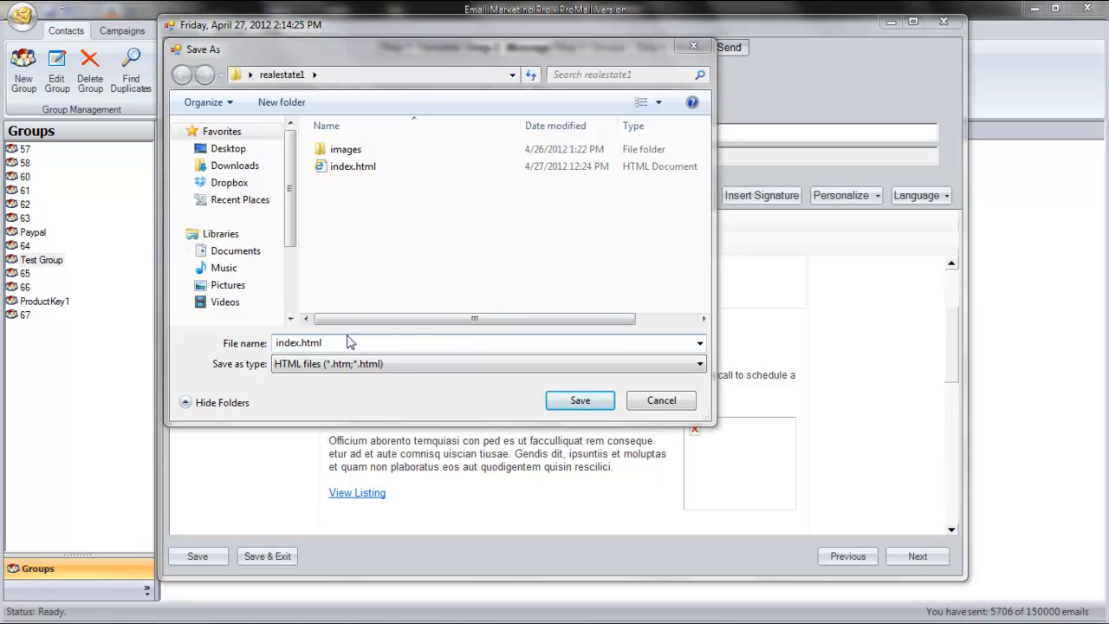
key("Return")
left_click(603, 327)
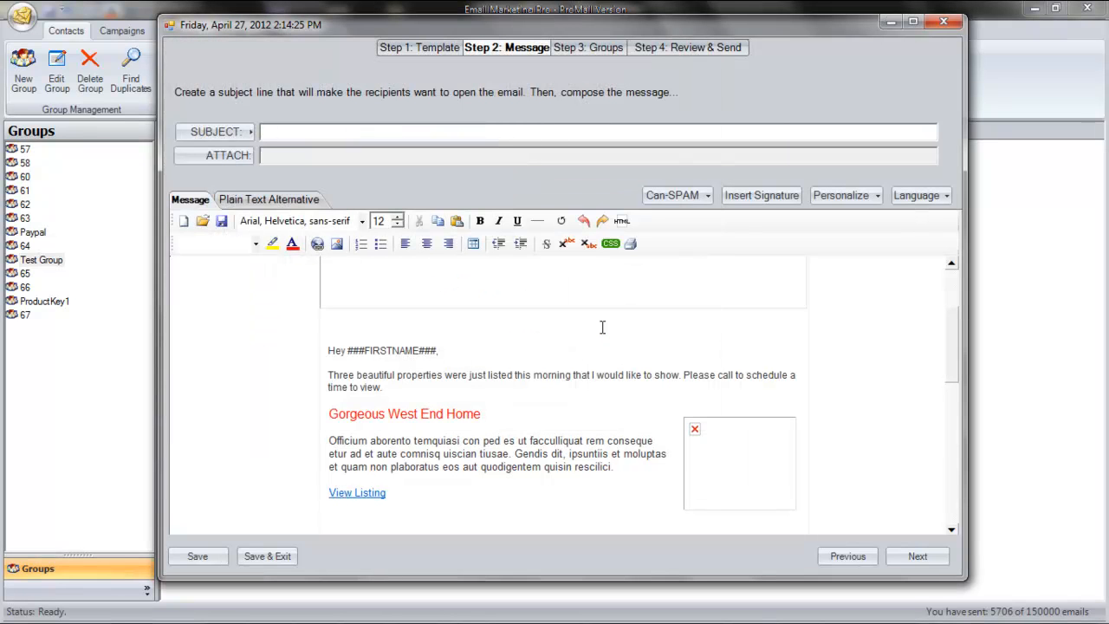
left_click(568, 349)
left_click_drag(443, 350, 338, 351)
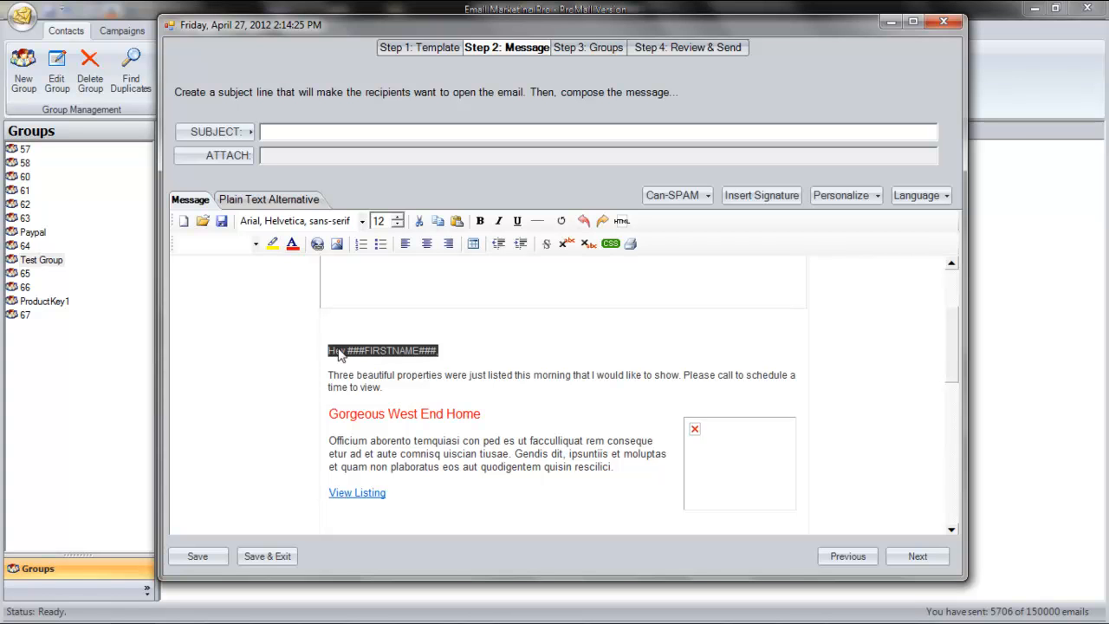
left_click(392, 351)
double_click(341, 352)
left_click_drag(365, 351, 348, 351)
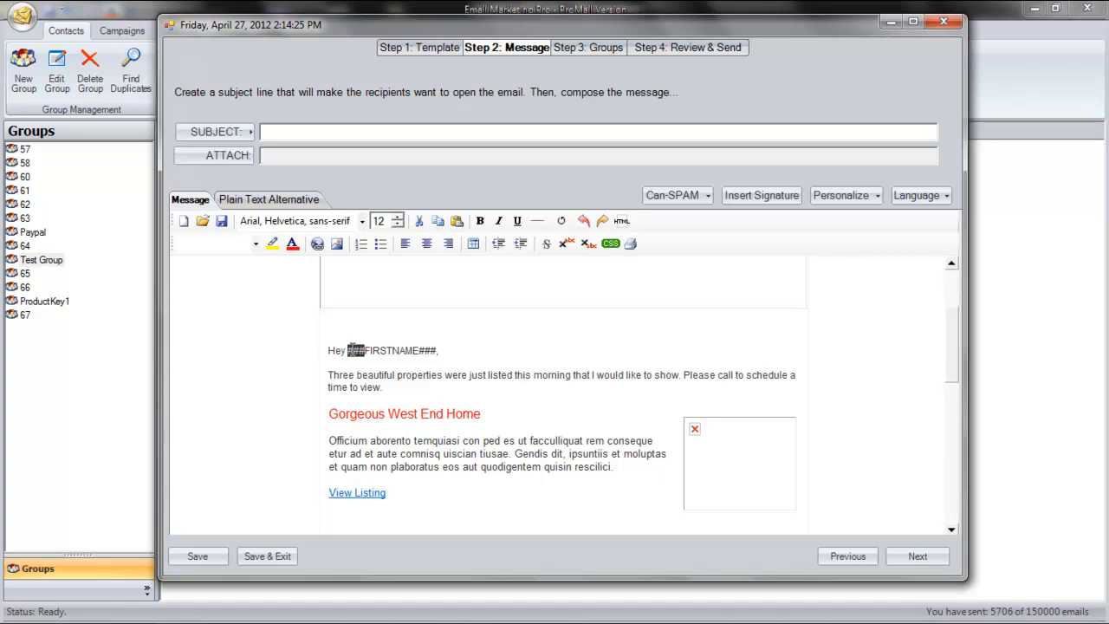
triple_click(353, 351)
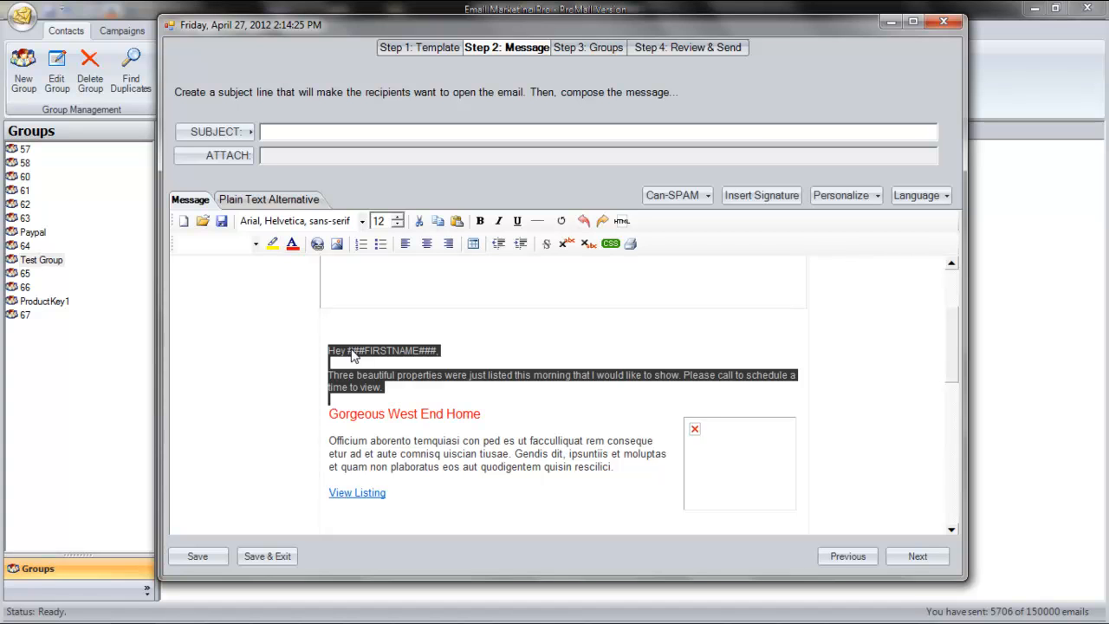
left_click(352, 352)
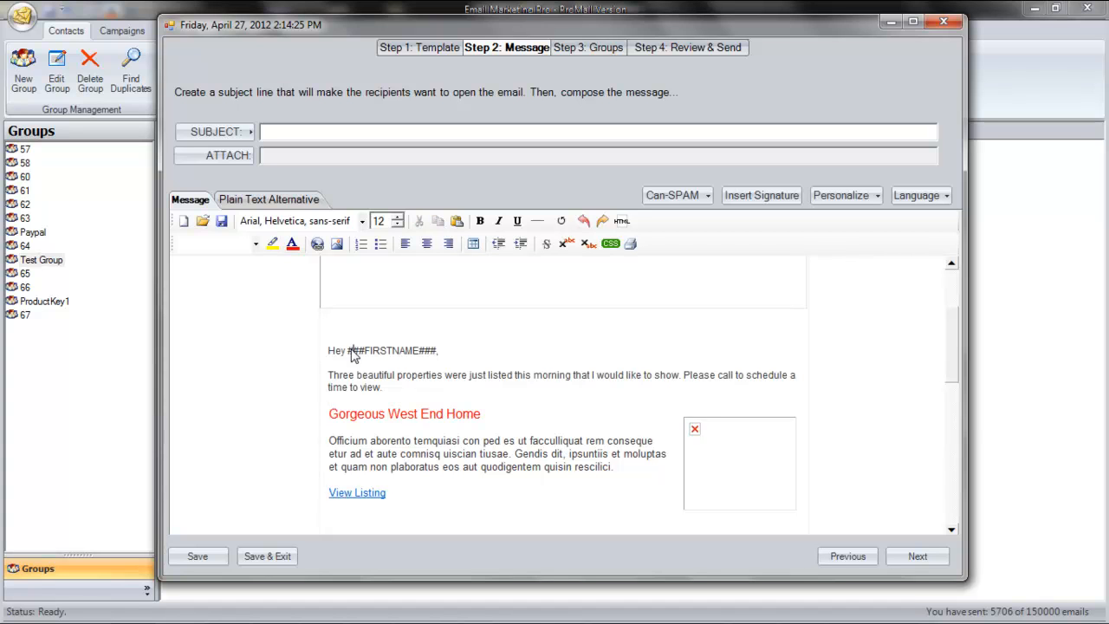
Set the "Three beautiful properties" paragraph below the greeting to the Andalus font at size 17.
left_click(384, 387)
left_click_drag(385, 388, 335, 374)
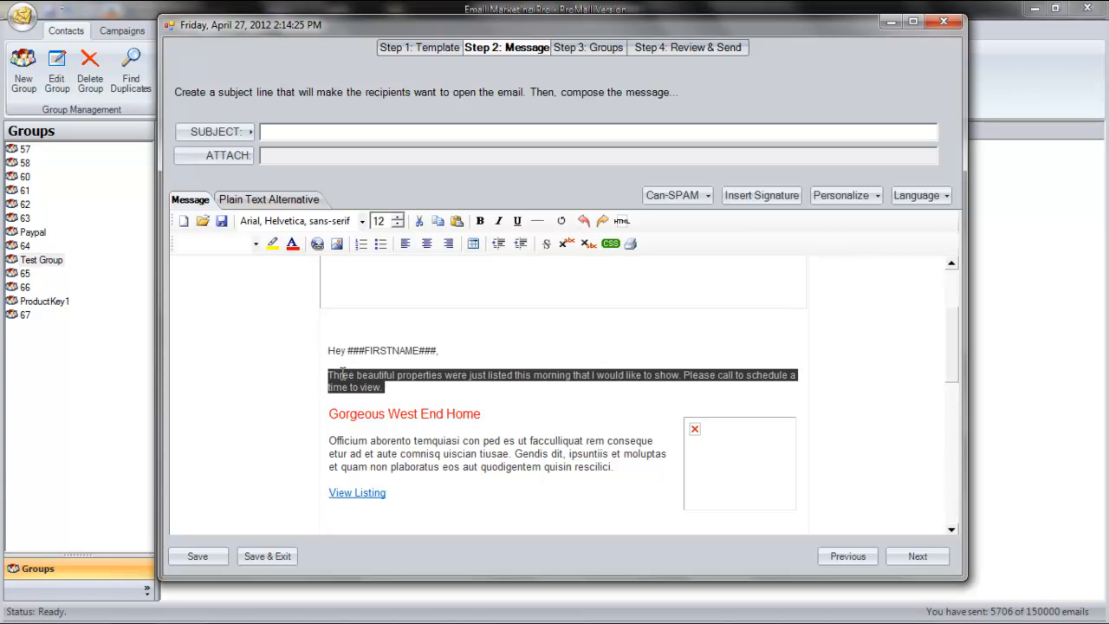
left_click(363, 222)
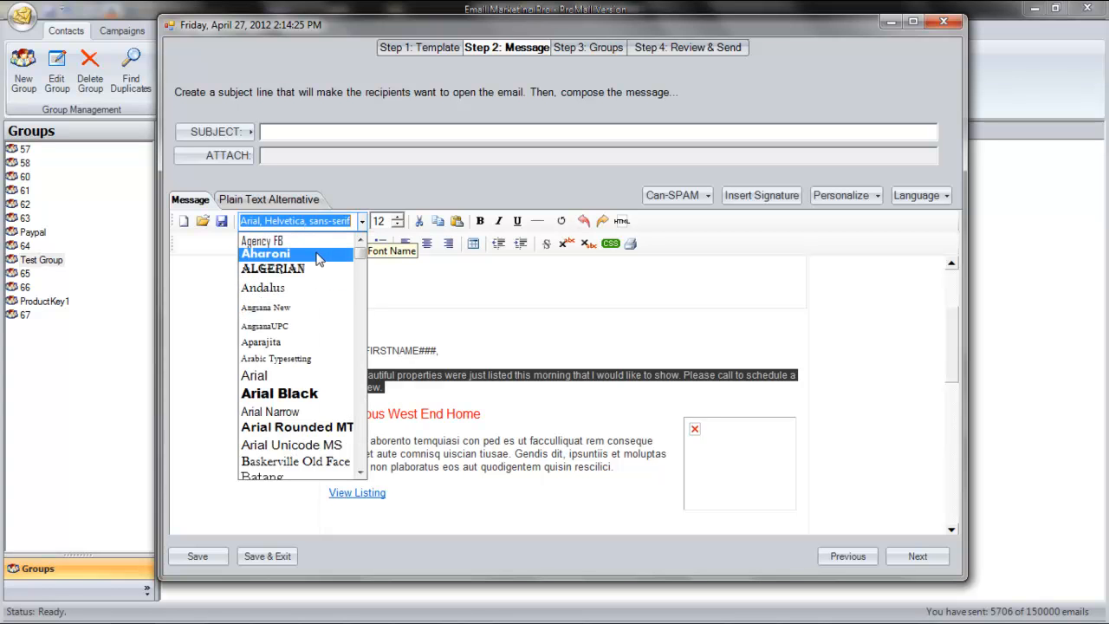
left_click(308, 288)
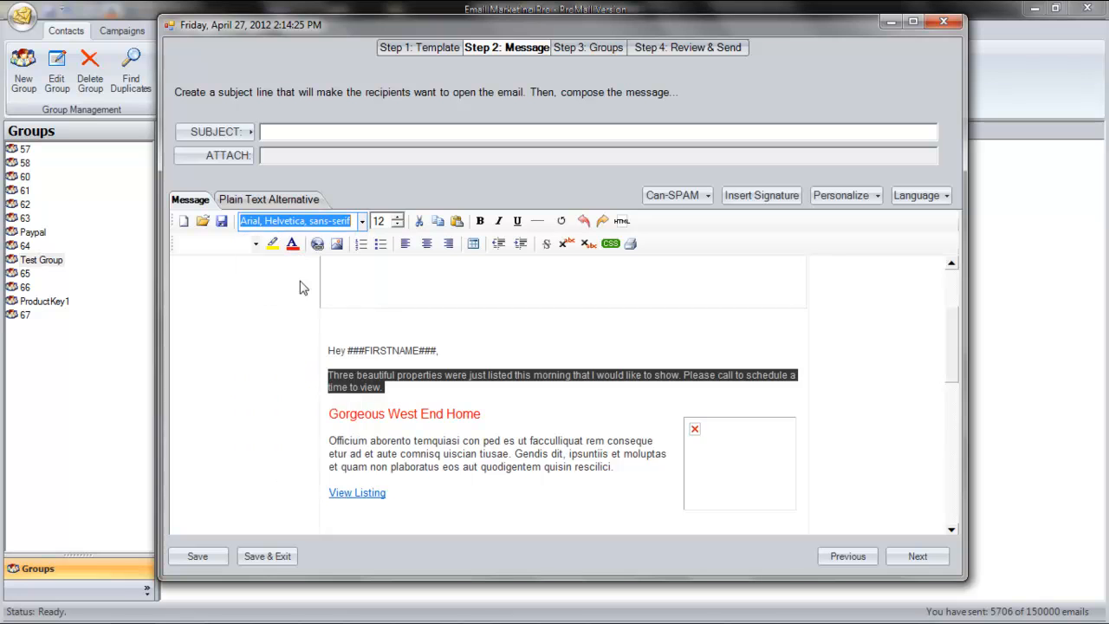
left_click(397, 218)
left_click(397, 218)
left_click(397, 217)
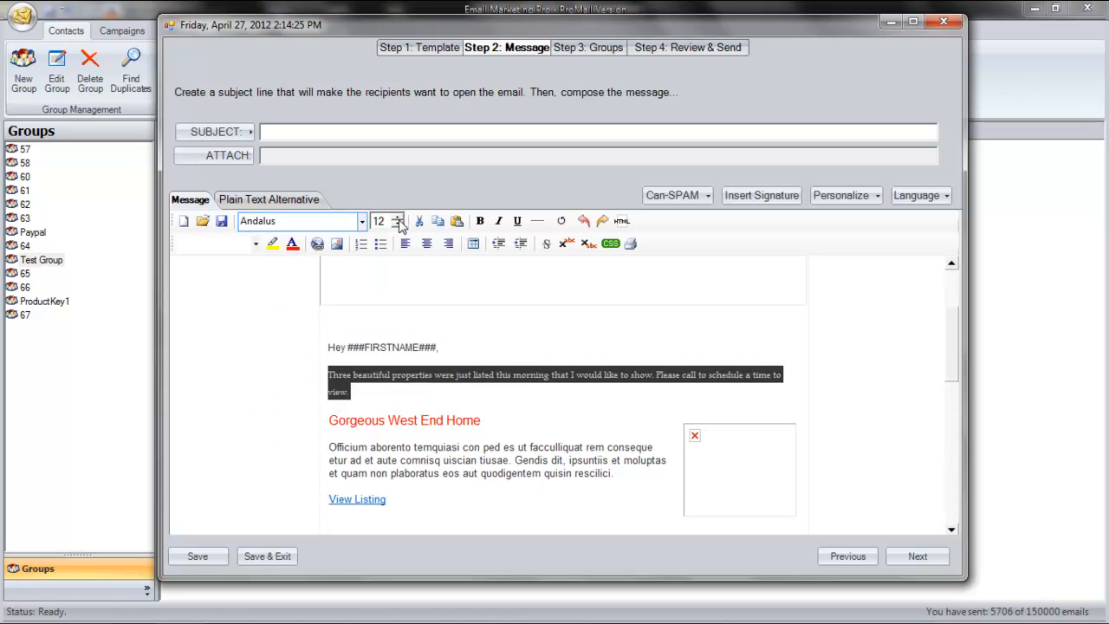
left_click(398, 218)
left_click(398, 218)
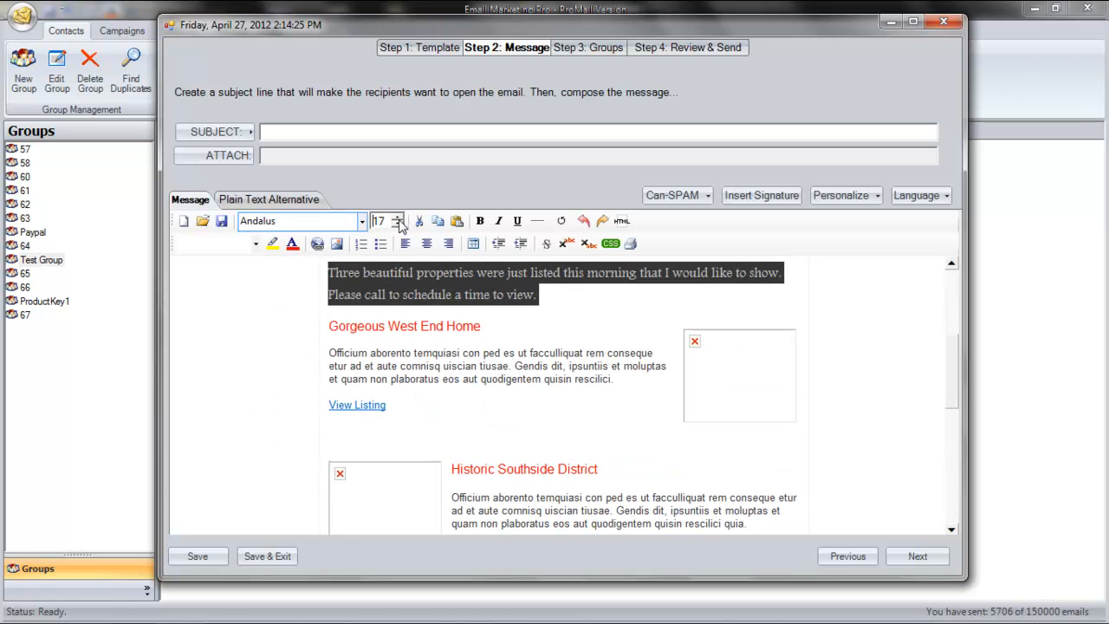
Color the "Three beautiful properties" paragraph's text dark blue, RGB 21, 16, 112.
left_click(293, 243)
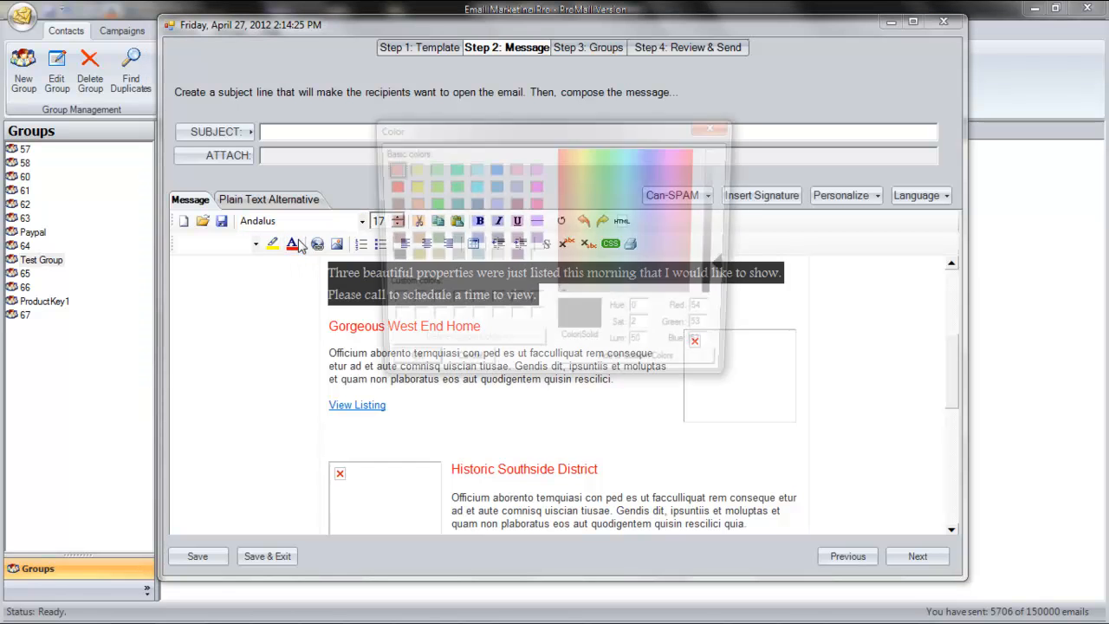
left_click(387, 204)
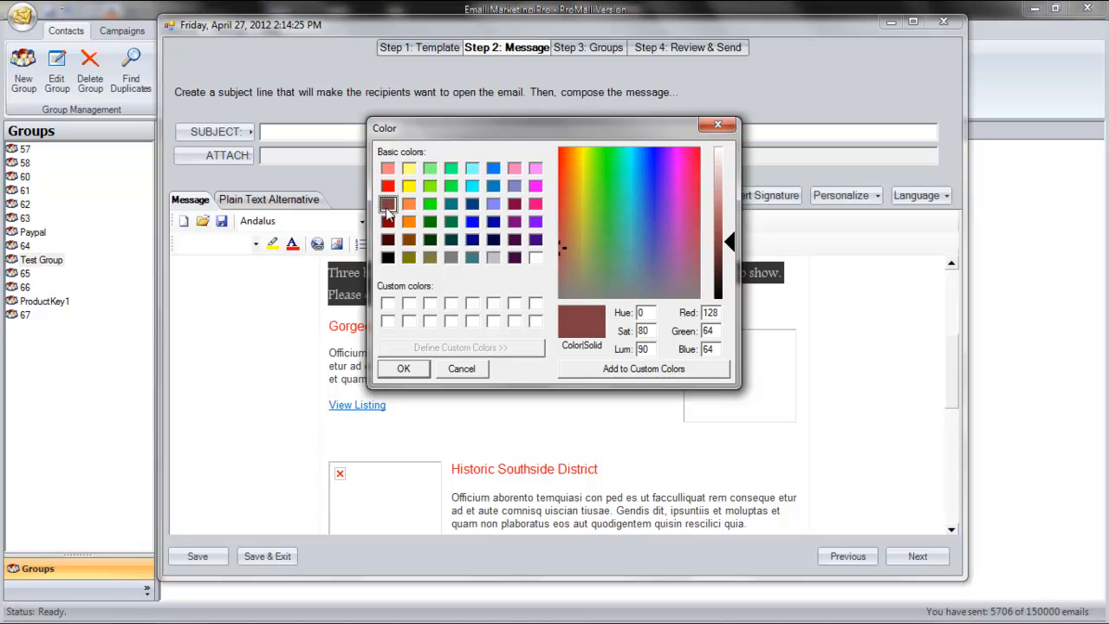
left_click(387, 222)
left_click_drag(644, 208, 655, 185)
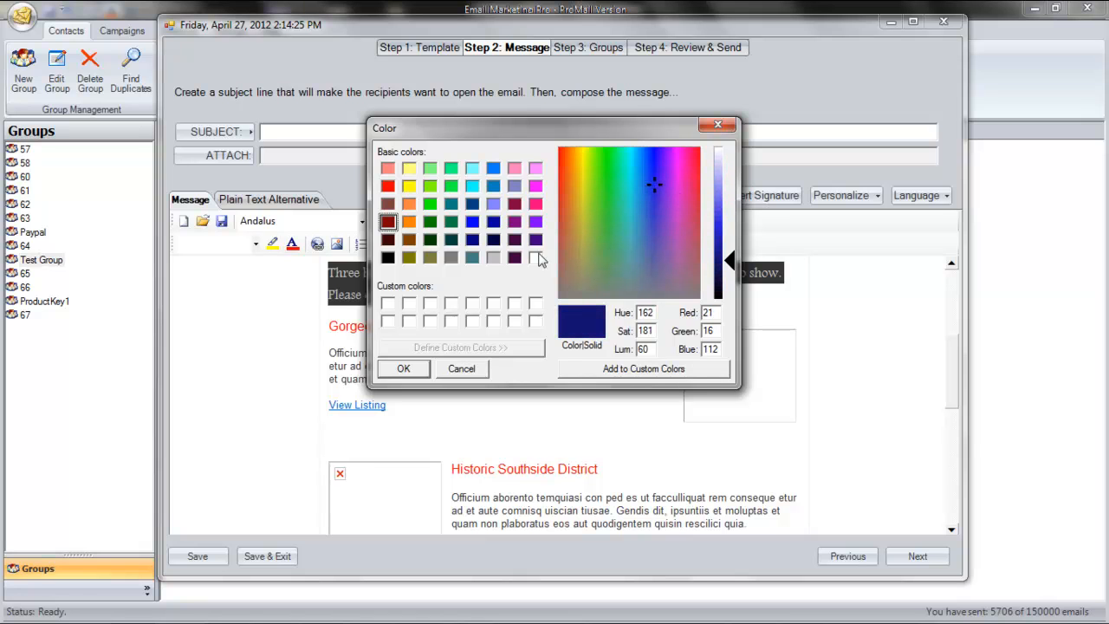
left_click(406, 369)
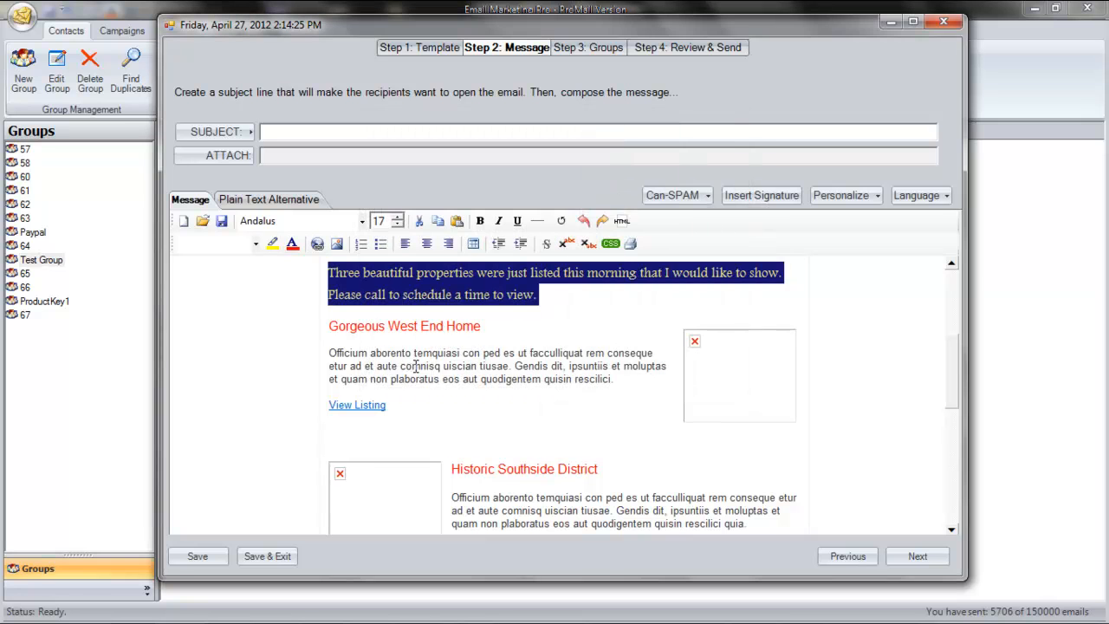
left_click(541, 295)
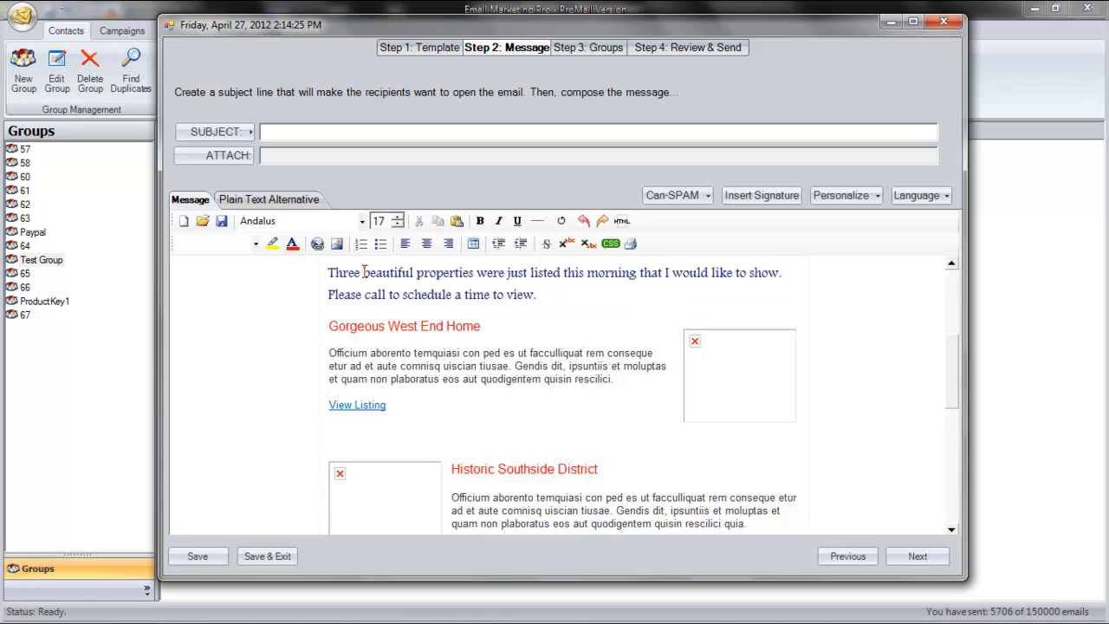
Highlight the View Listing link under Gorgeous West End Home in yellow, RGB 255, 255, 0.
left_click_drag(387, 405, 337, 392)
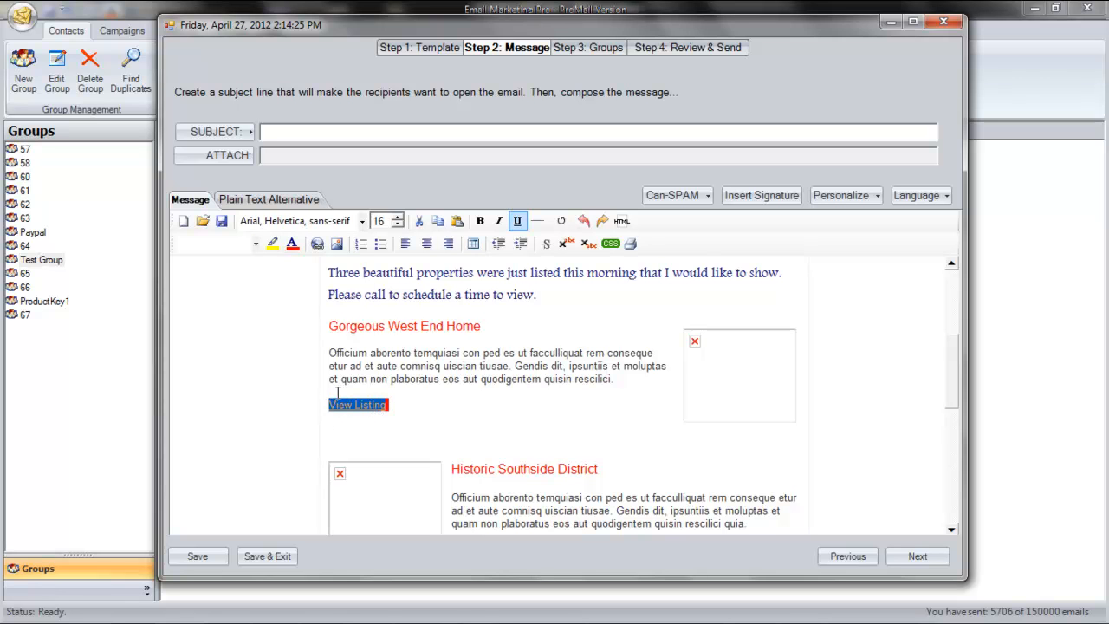
left_click(271, 243)
left_click(408, 185)
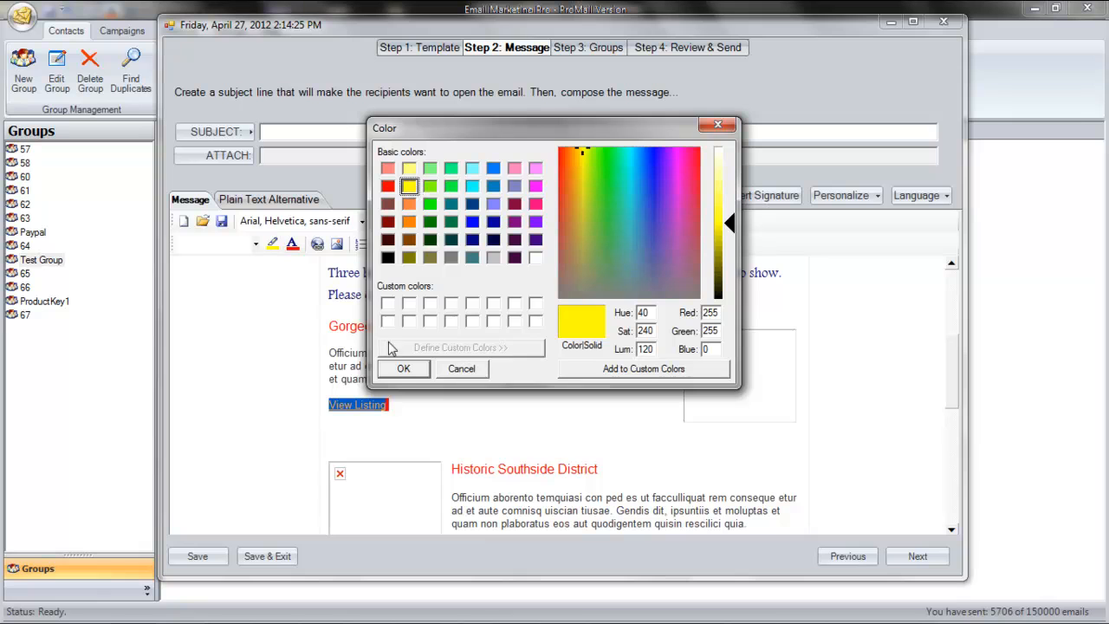
left_click(404, 368)
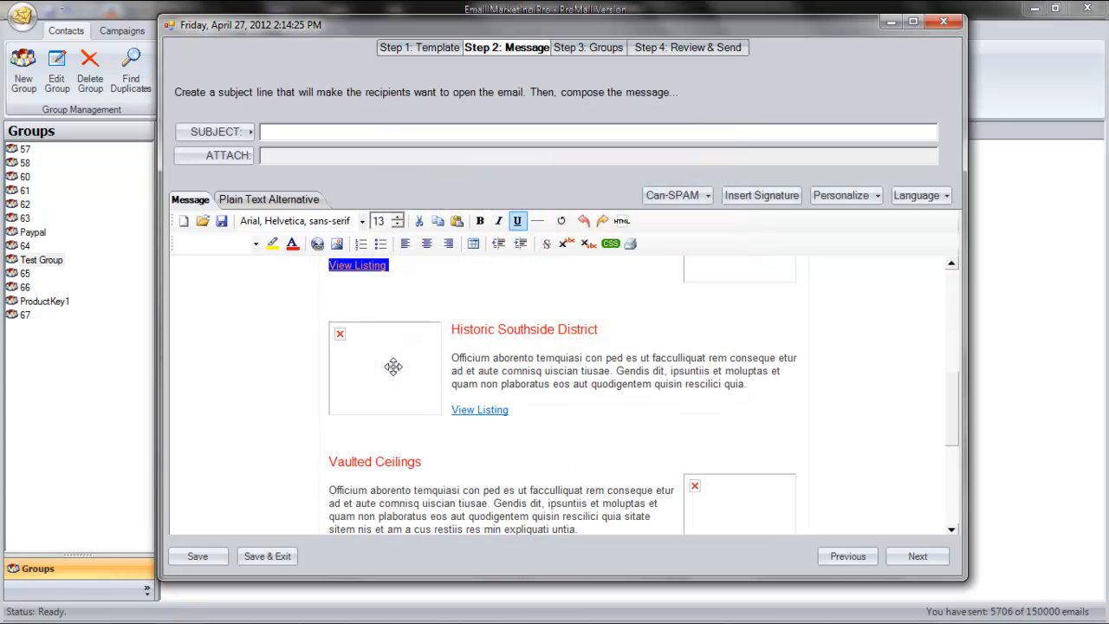
left_click(524, 294)
scroll(356, 348, "up", 3)
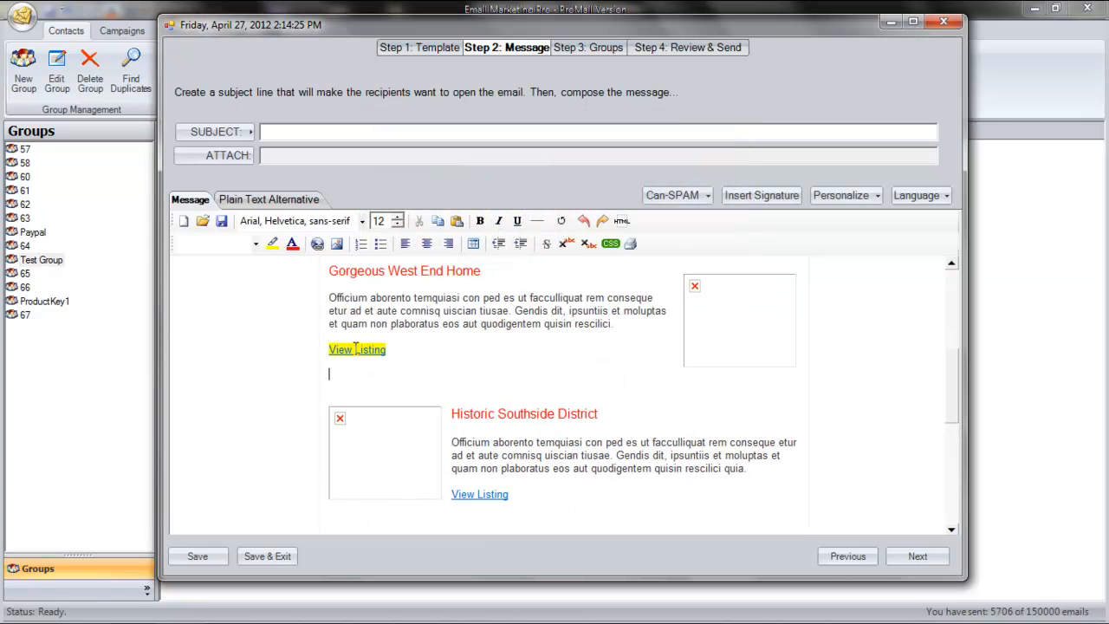
left_click(355, 347)
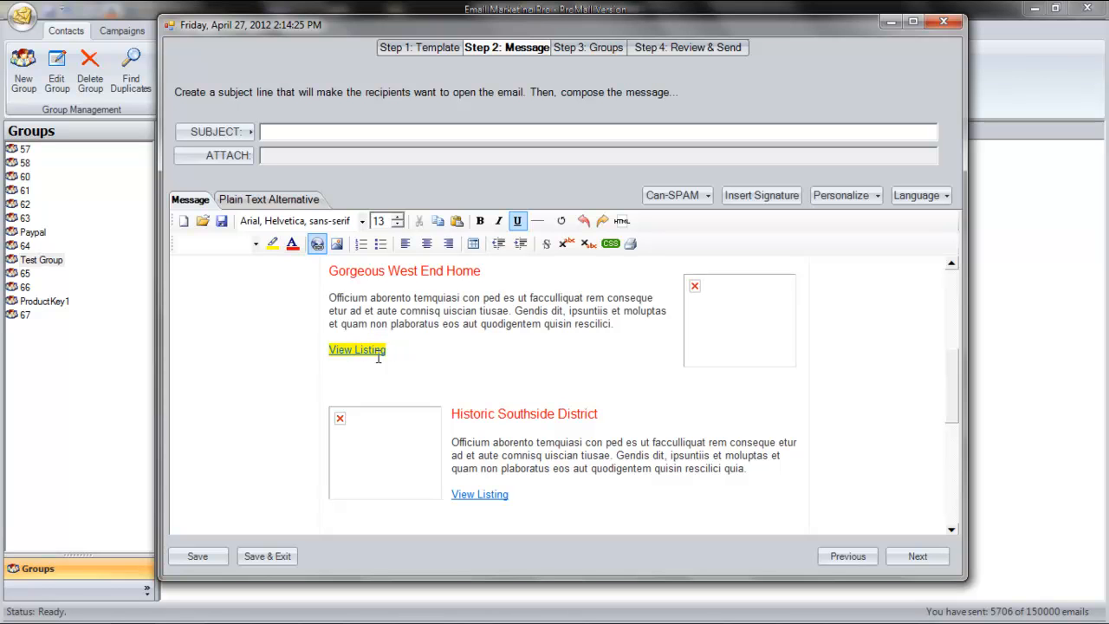
scroll(391, 356, "up", 2)
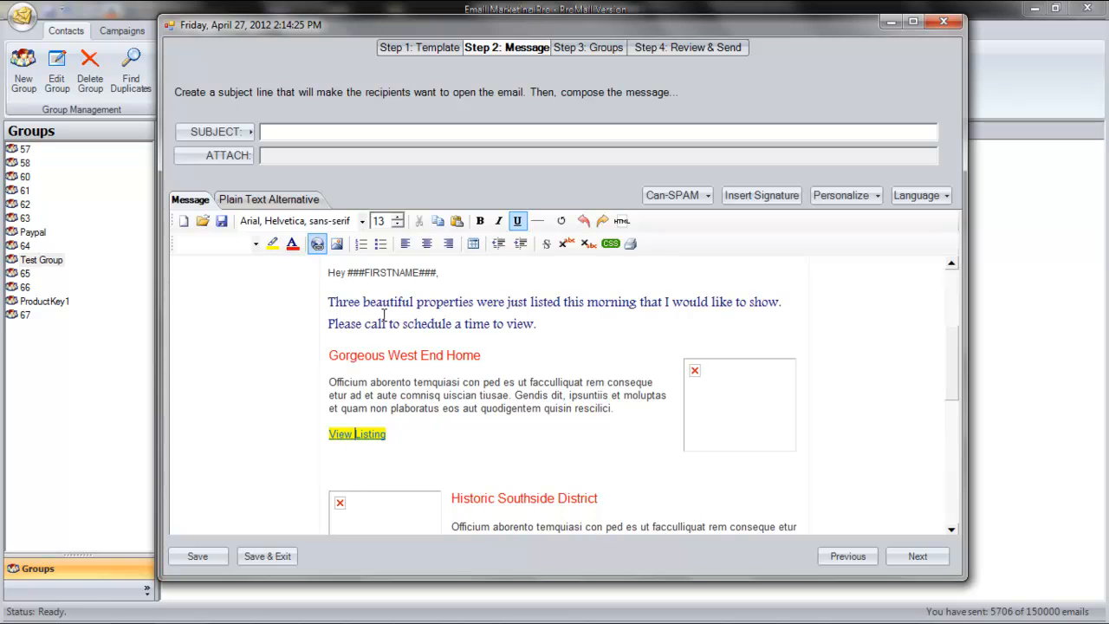
Apply bold, italic, underline and strikethrough to the "Three beautiful properties" paragraph.
left_click_drag(328, 302, 550, 317)
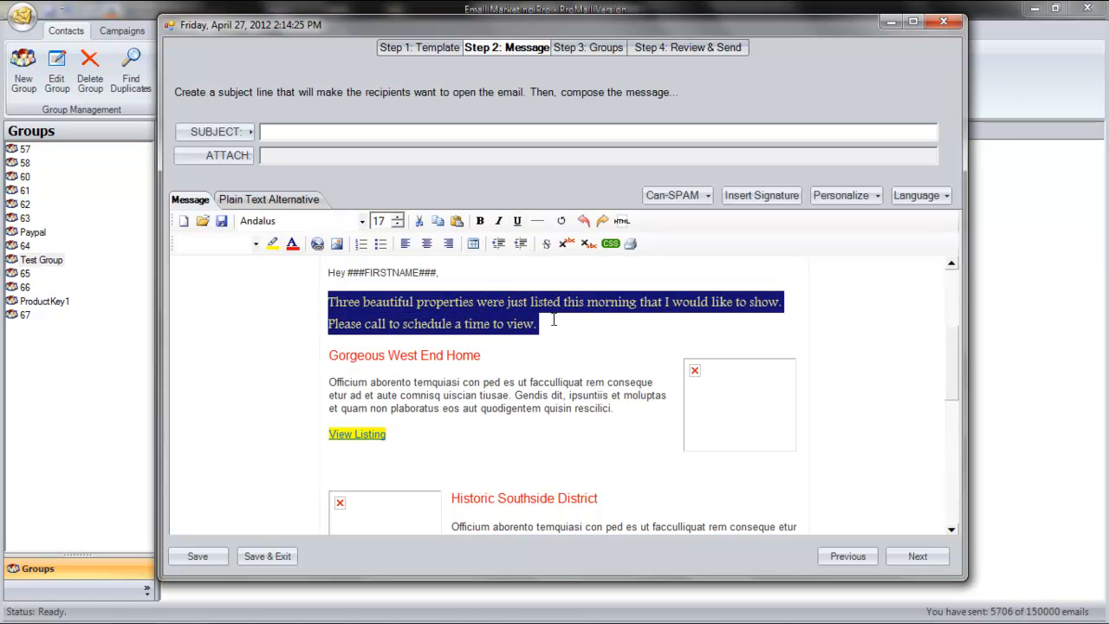
left_click(480, 222)
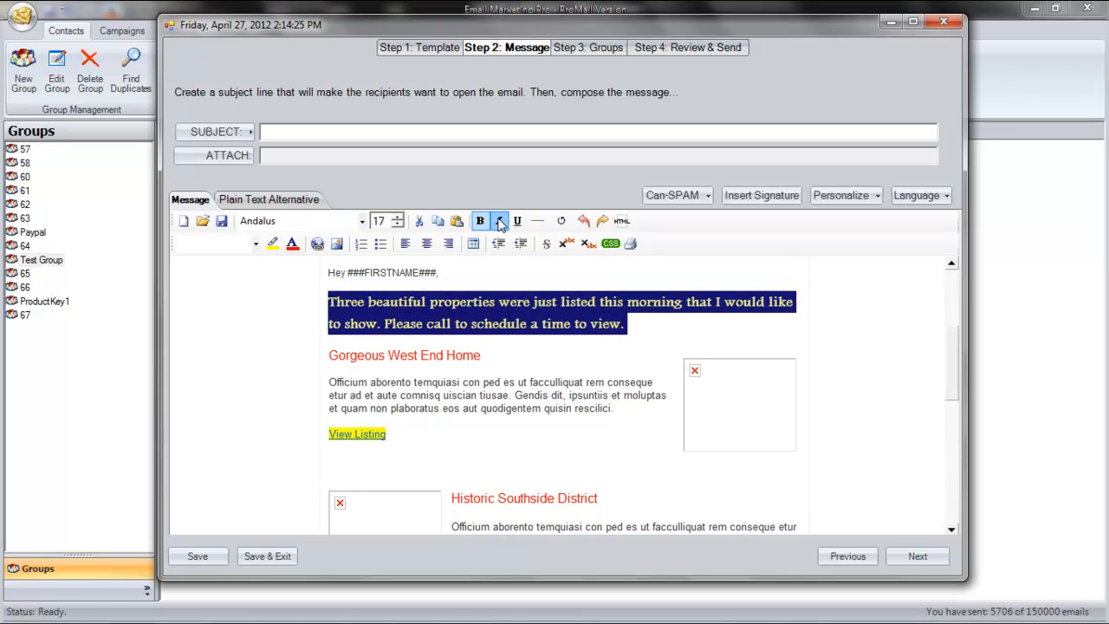
left_click(499, 222)
left_click(518, 222)
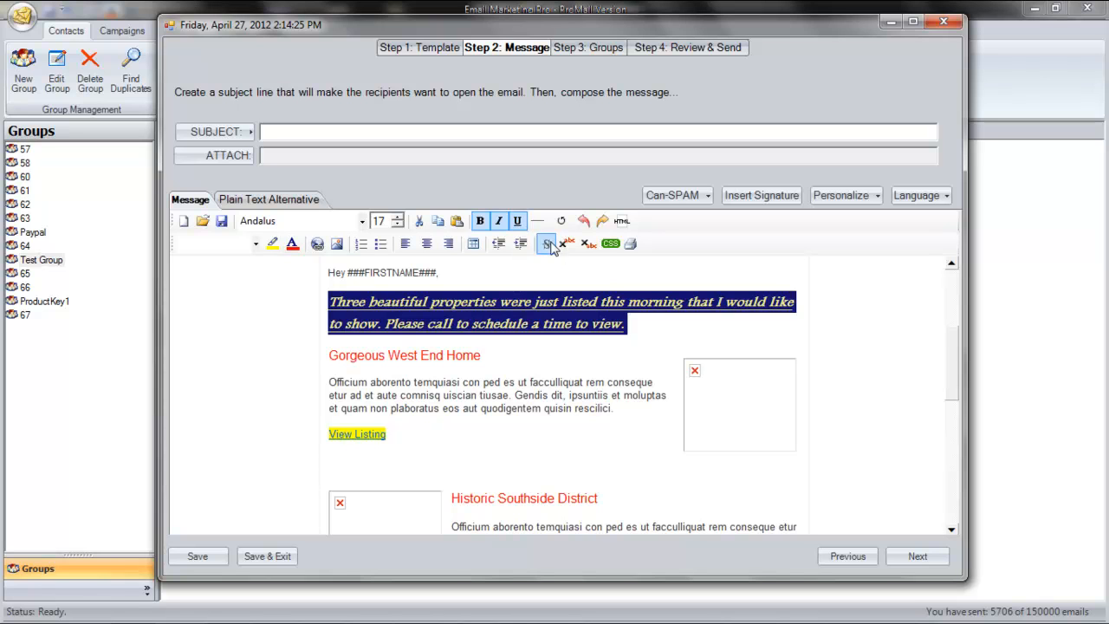
left_click(548, 245)
Try to add a bulleted list of Spacious, Elegant and Affordable with outdented text after it in the Gorgeous West End Home section.
left_click(381, 245)
type("Spac")
key("BackSpace")
type("acious")
key("Return")
type("Ele")
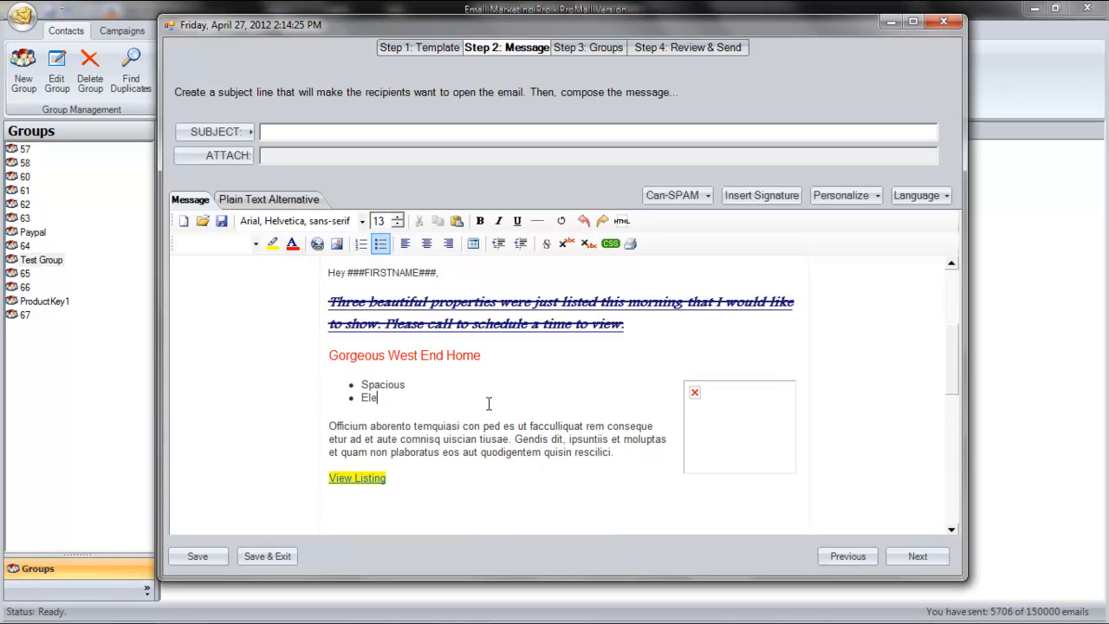
type("gant")
key("Return")
type("Affordable")
key("Return")
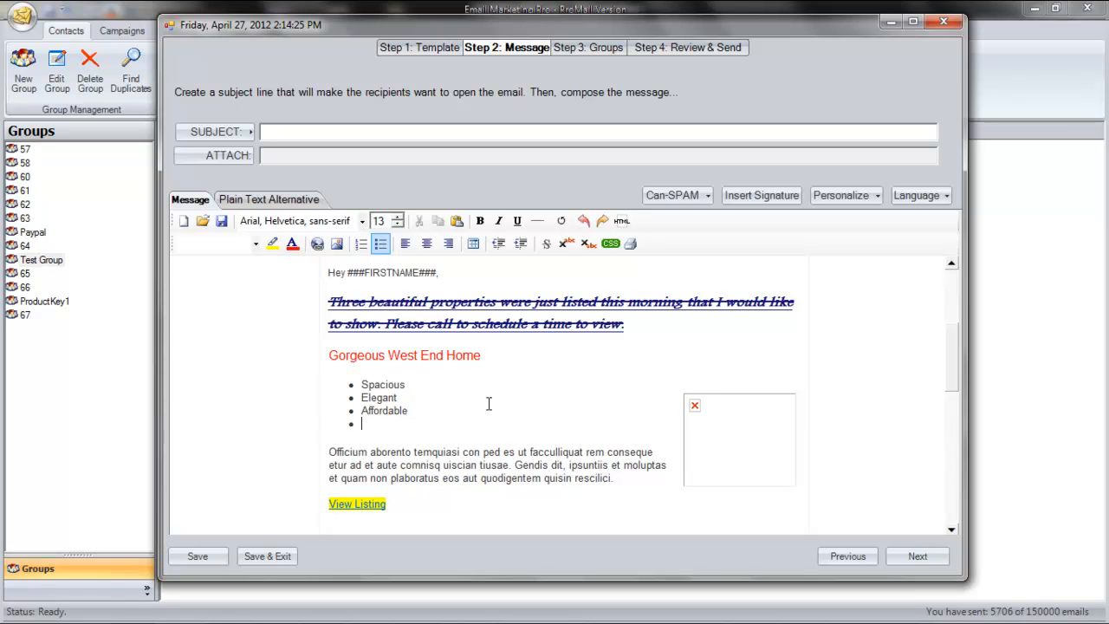
left_click(500, 245)
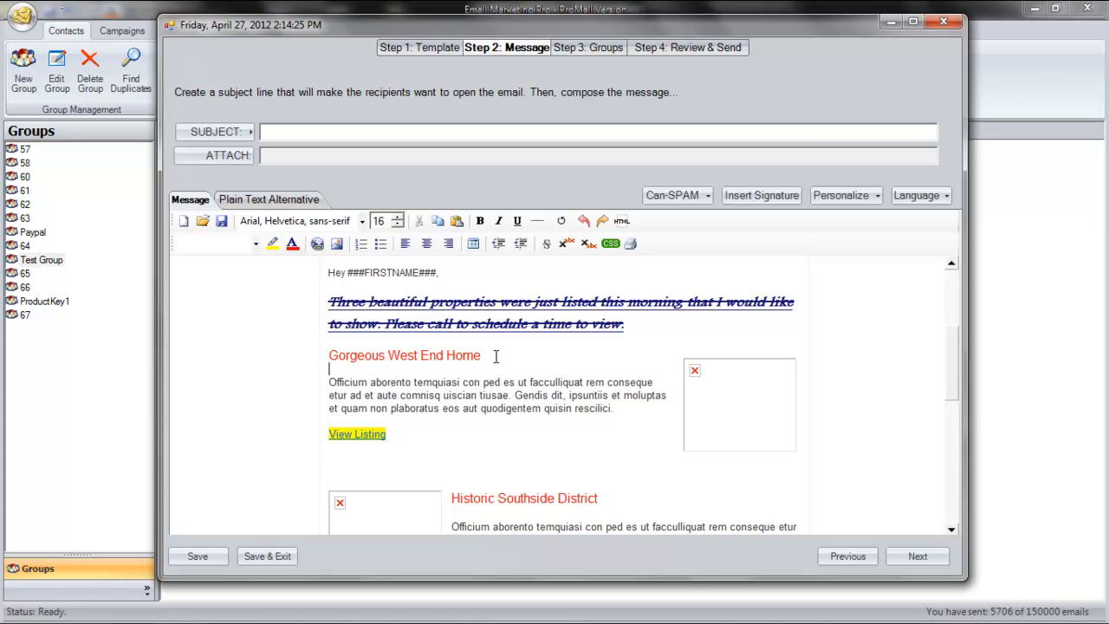
Add a bulleted list of Spacious, Elegant and Affordable below the Gorgeous West End Home heading, removing the extra empty line after it.
key("Return")
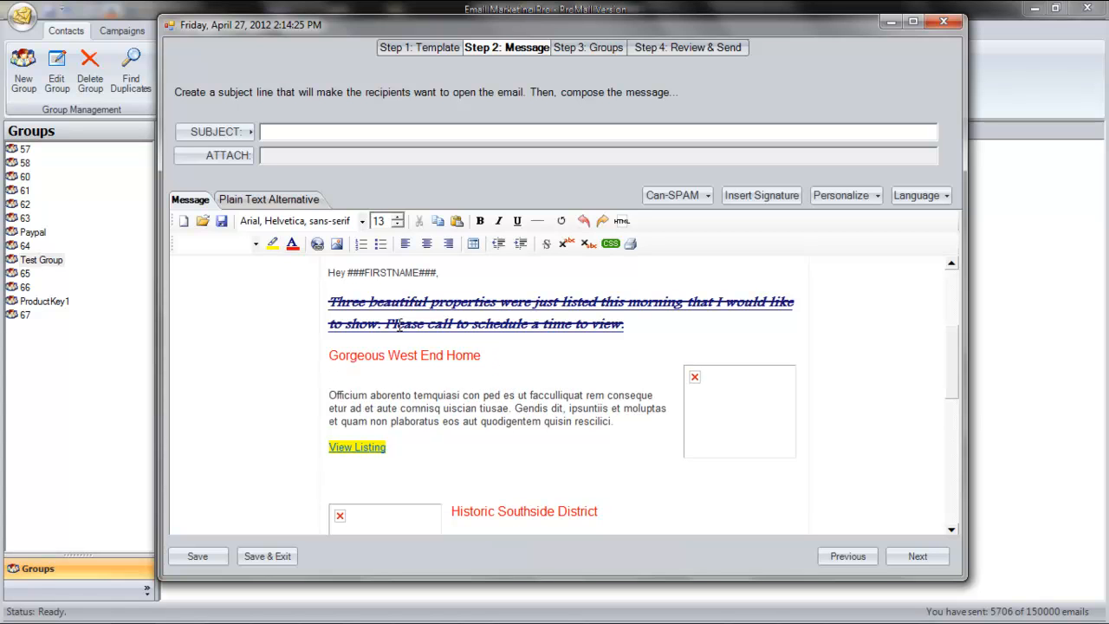
left_click(380, 244)
type("Spc")
type("cious")
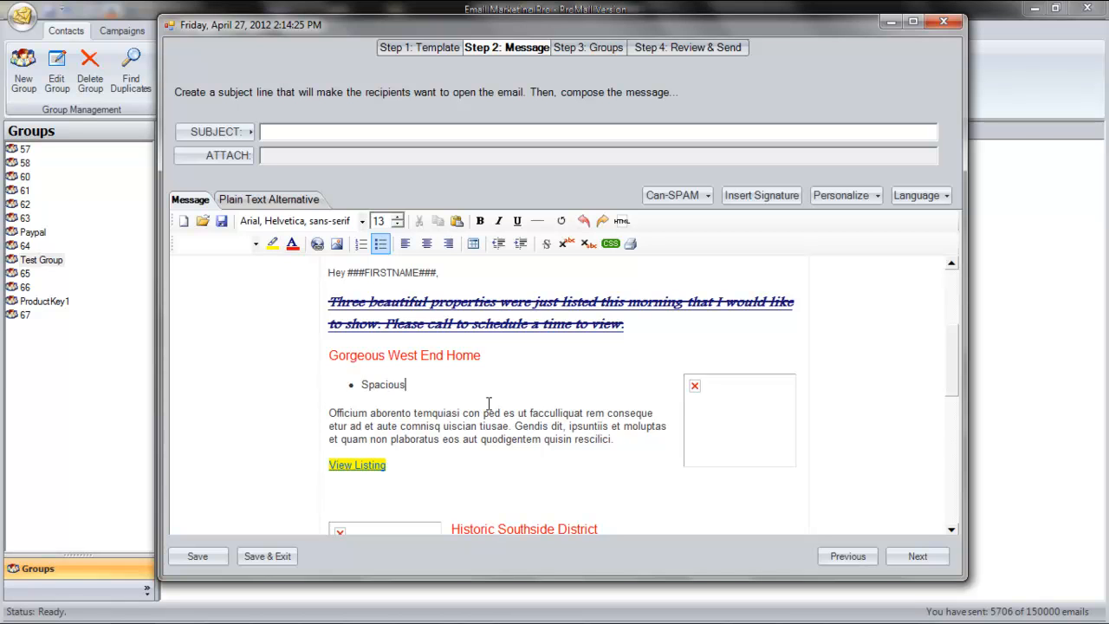
key("Return")
type("Elegant")
key("Return")
type("Affordabl")
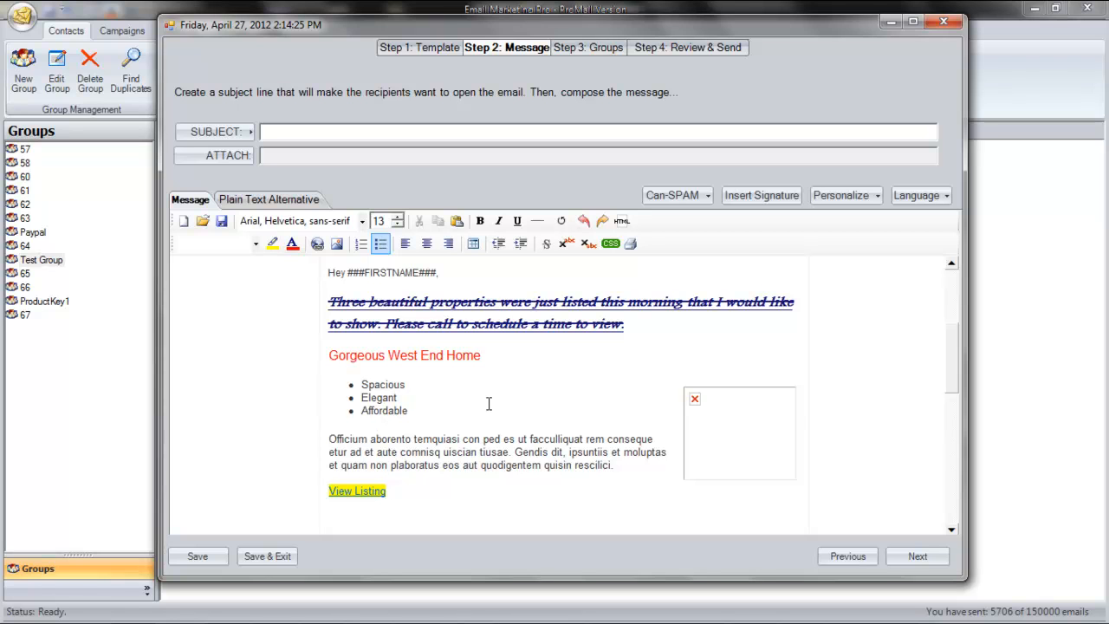
type("e")
key("Return")
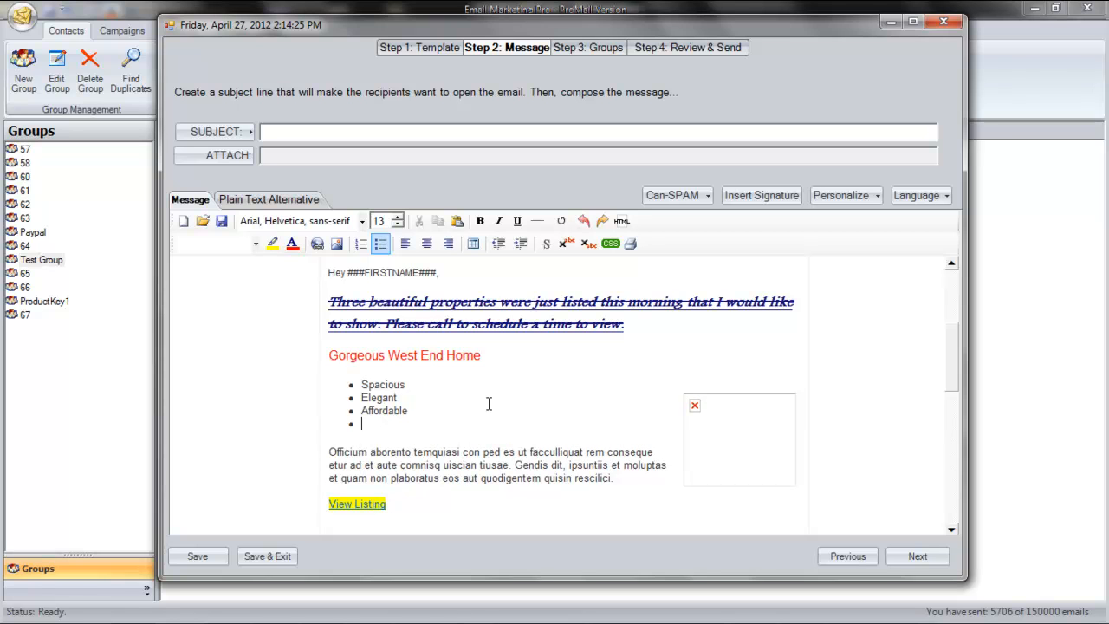
left_click(499, 245)
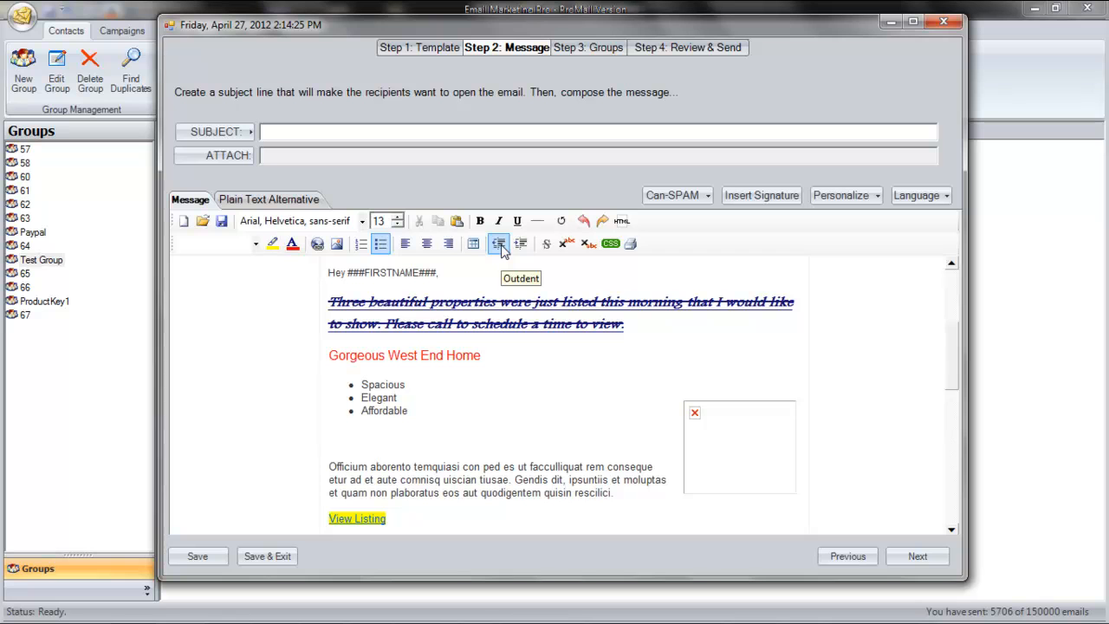
key("BackSpace")
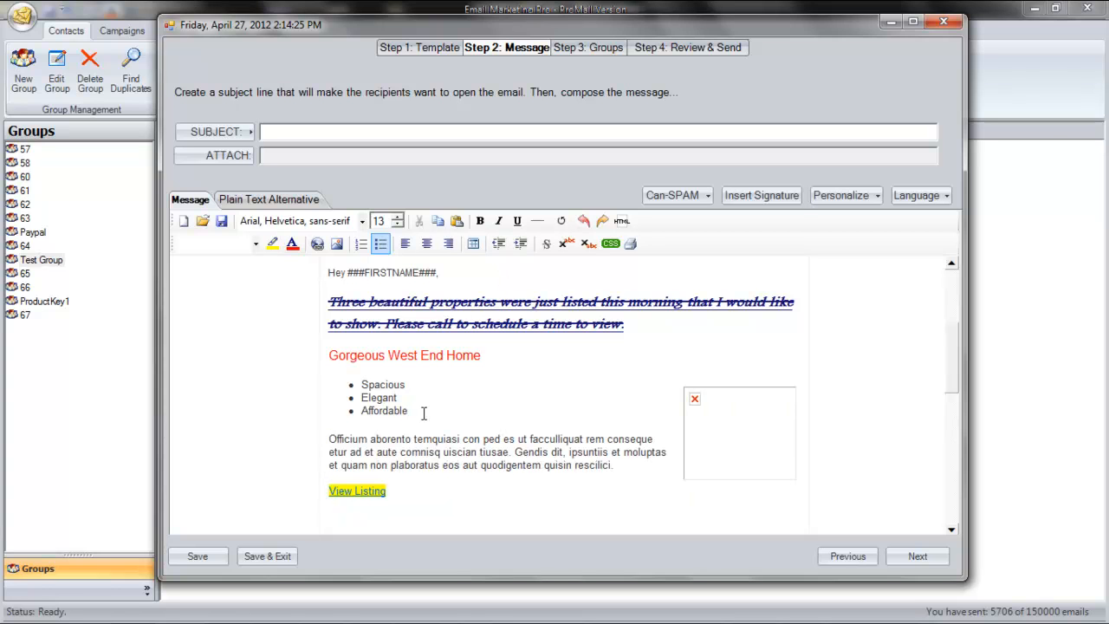
left_click(318, 244)
left_click_drag(381, 304, 326, 305)
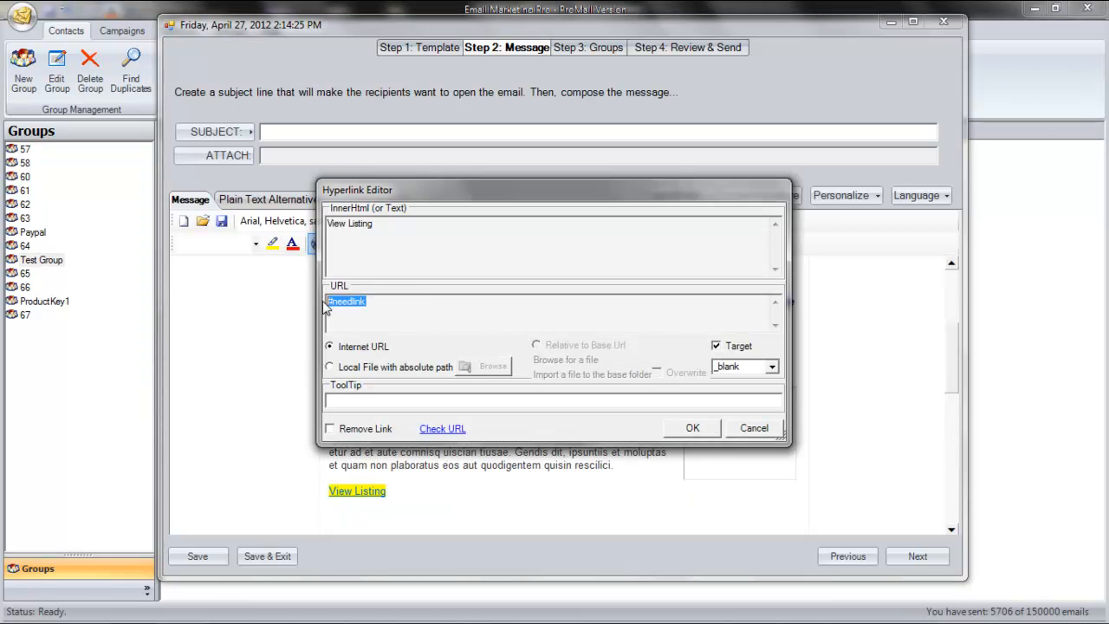
type("htt")
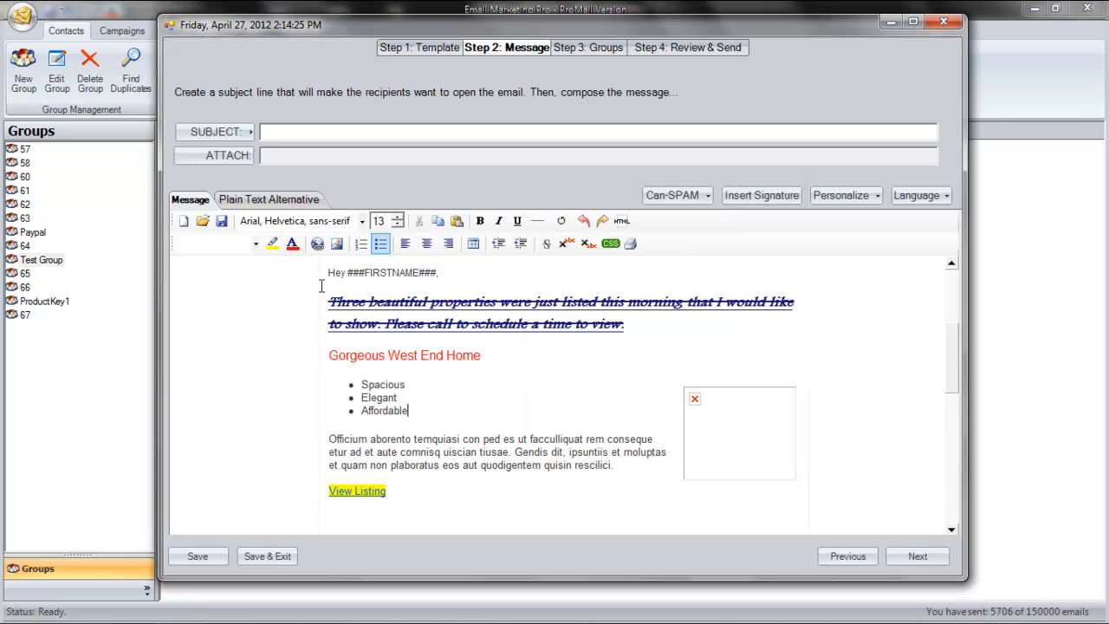
left_click_drag(386, 492, 331, 492)
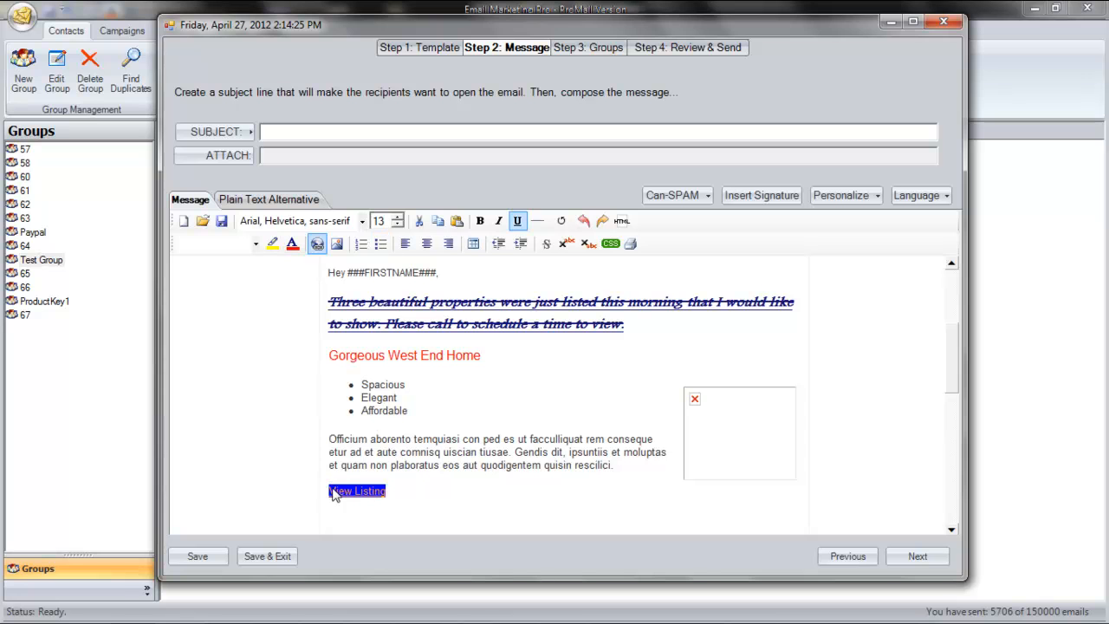
left_click(315, 245)
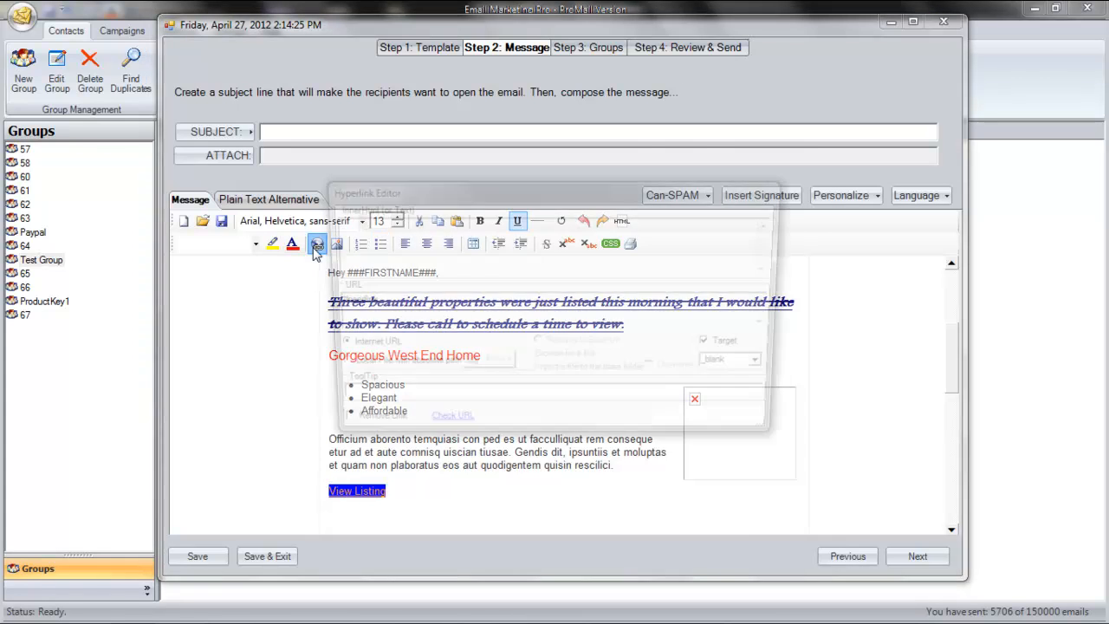
left_click_drag(367, 302, 326, 310)
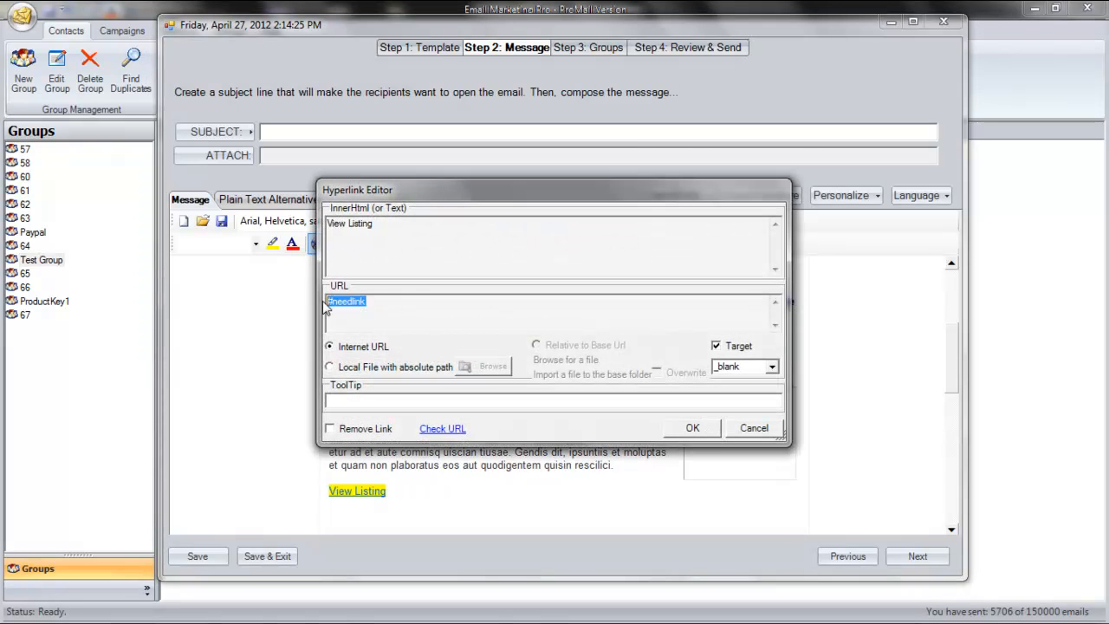
type("http://w")
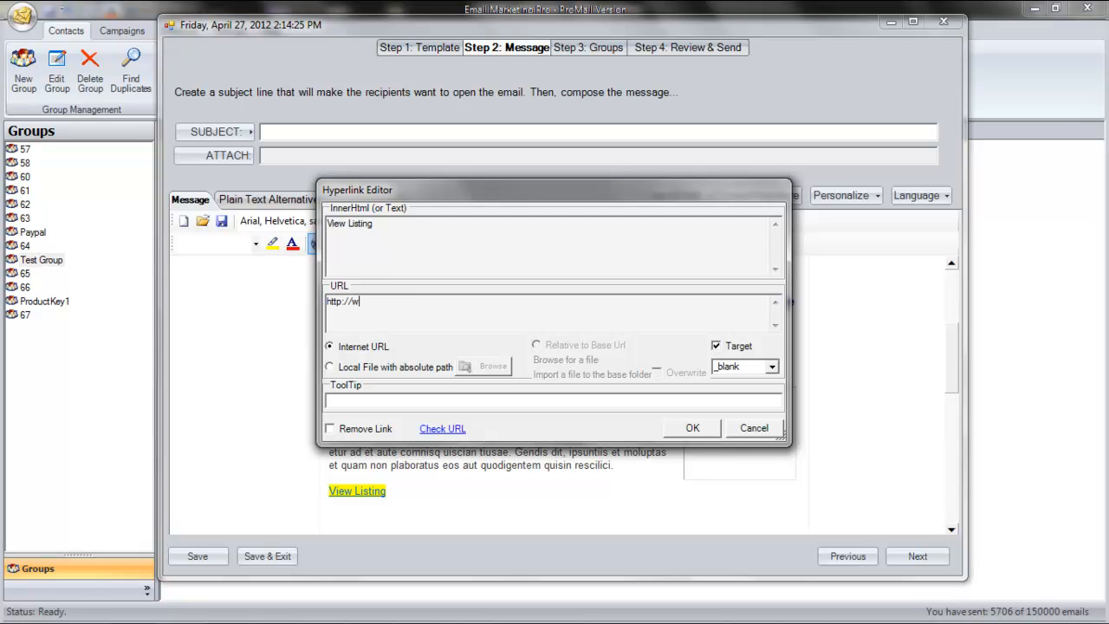
type("ww.example.com")
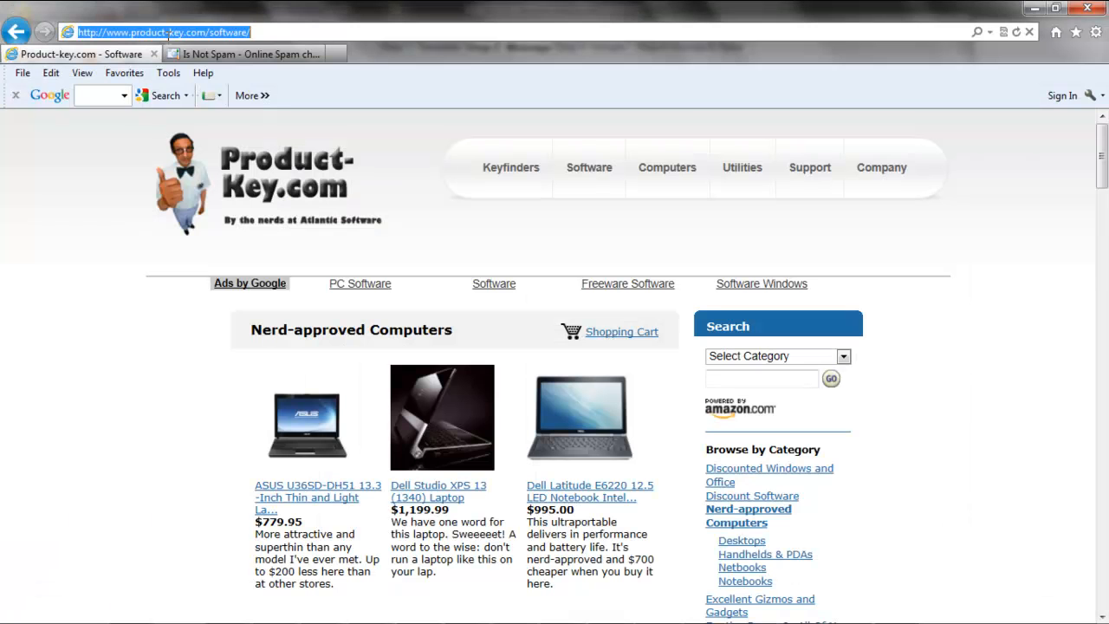
type("www.exampl")
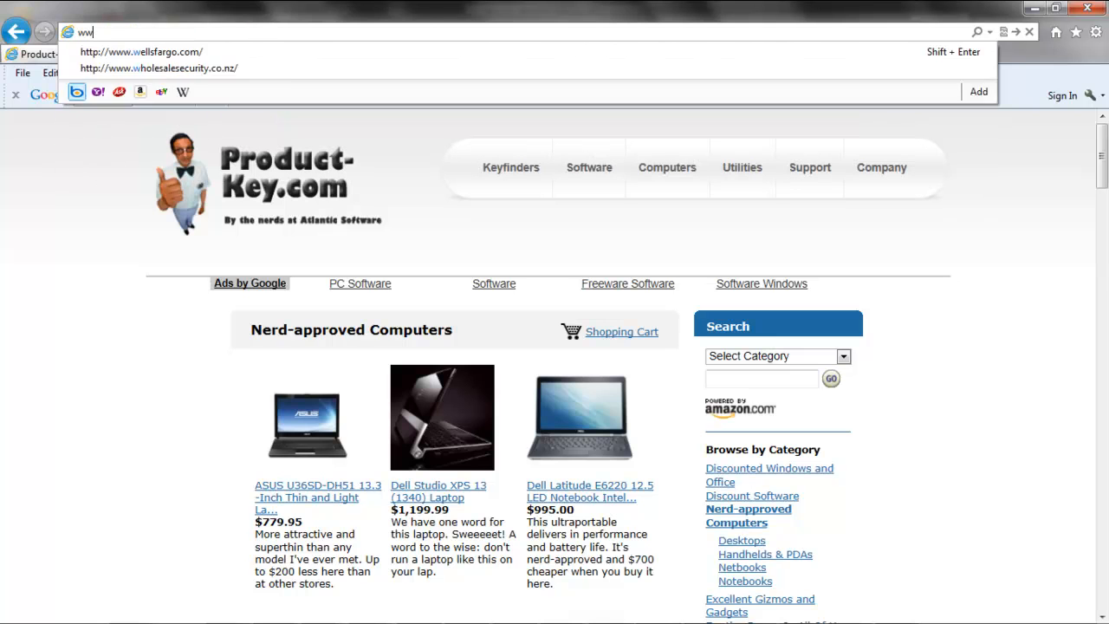
type("w.examp")
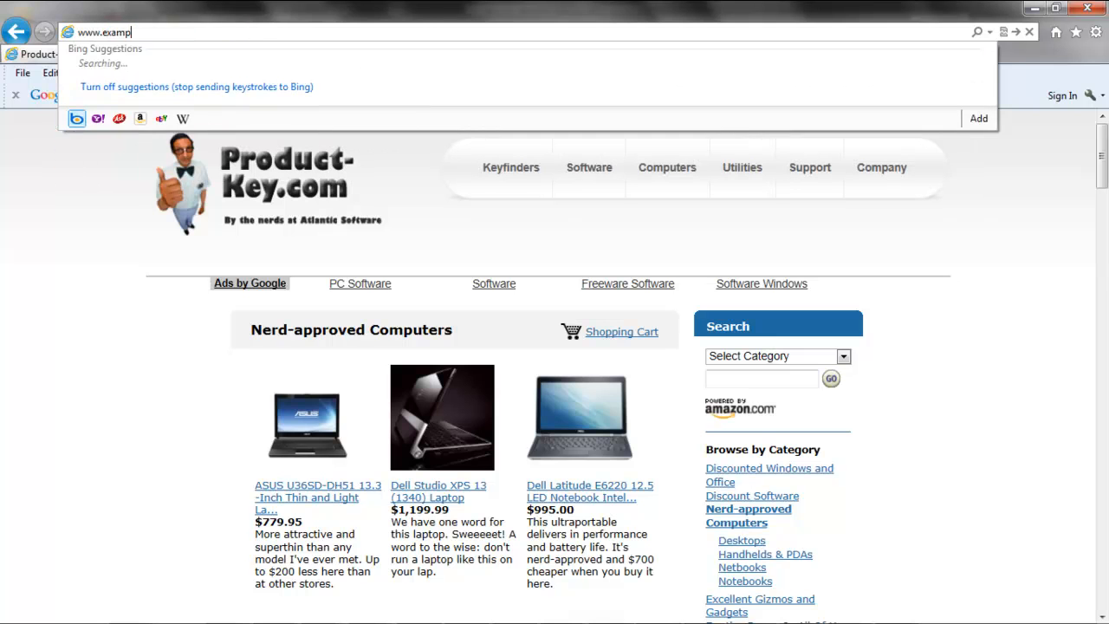
type("le.com")
key("Return")
left_click(201, 32)
right_click(202, 33)
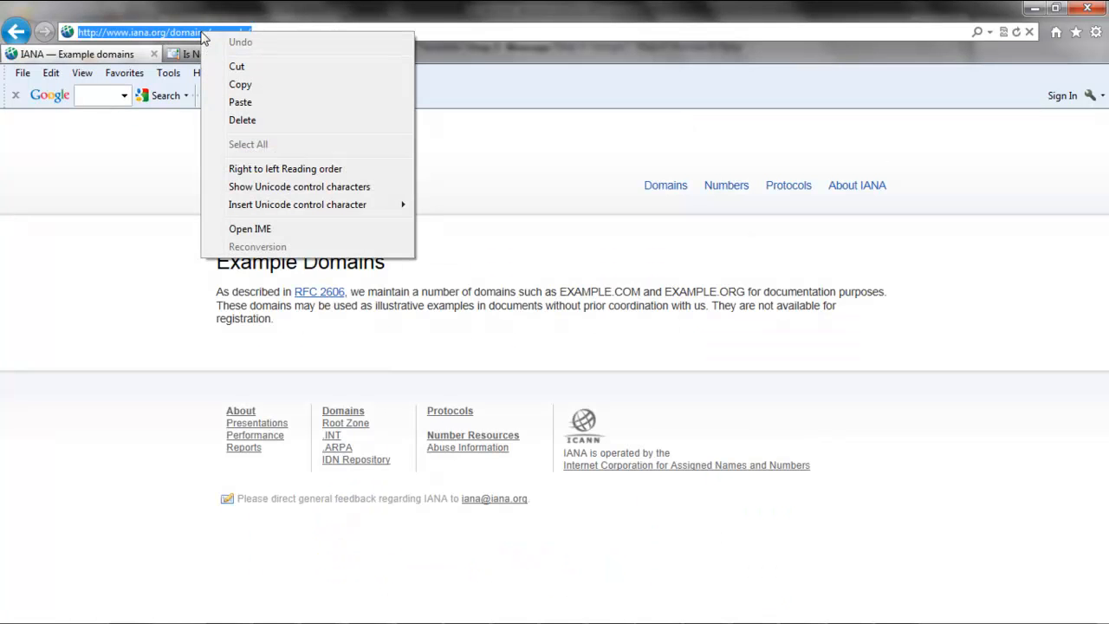
left_click(243, 84)
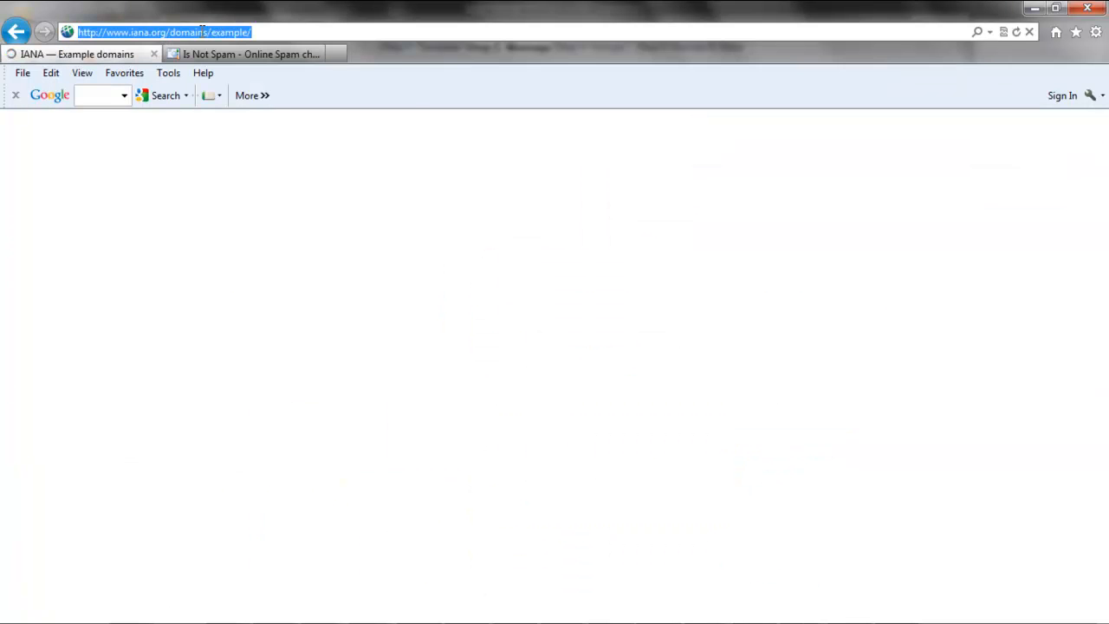
right_click(201, 32)
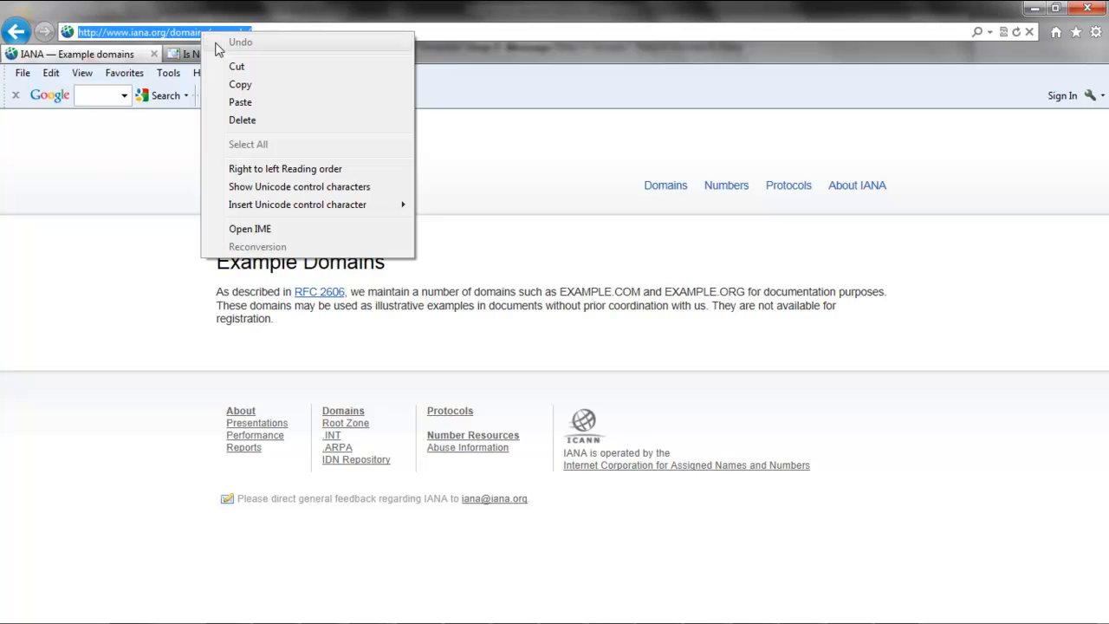
left_click(243, 85)
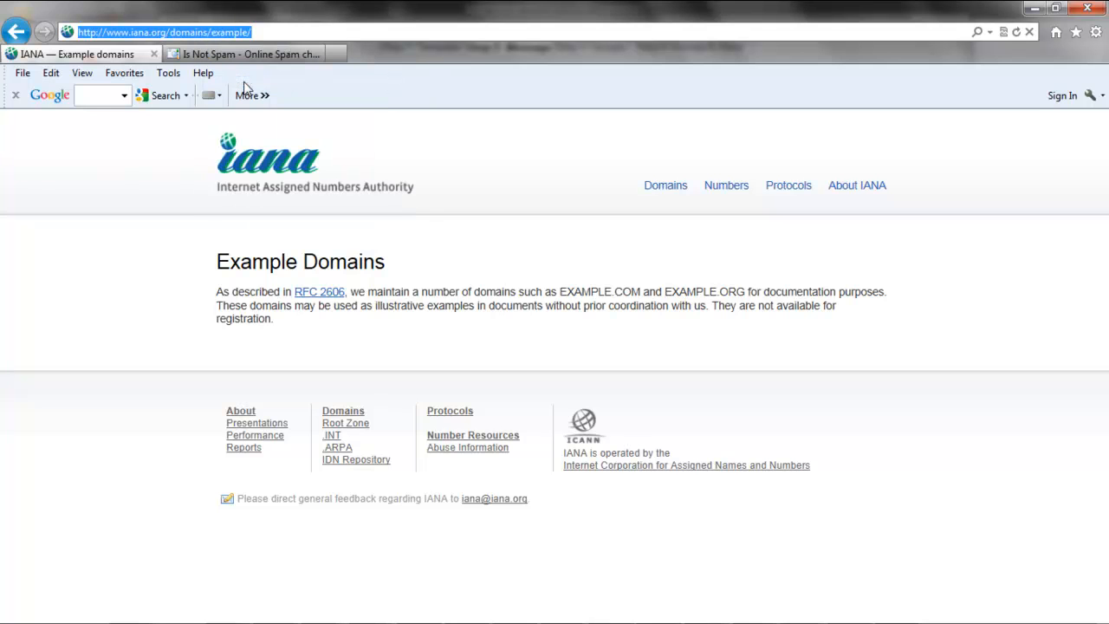
left_click(1040, 9)
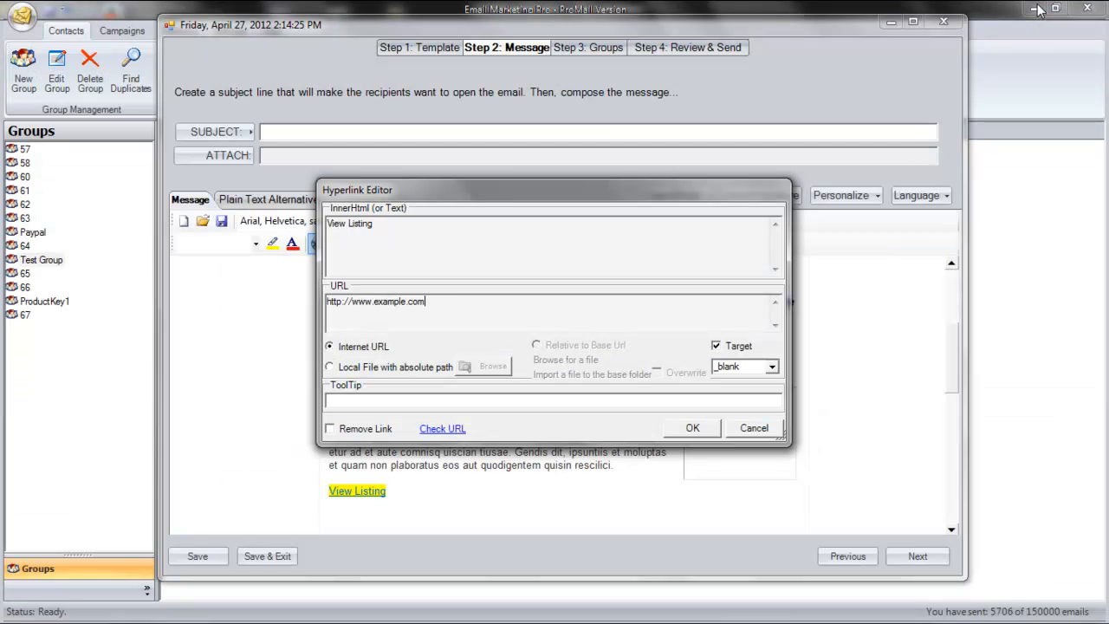
left_click_drag(452, 311, 317, 299)
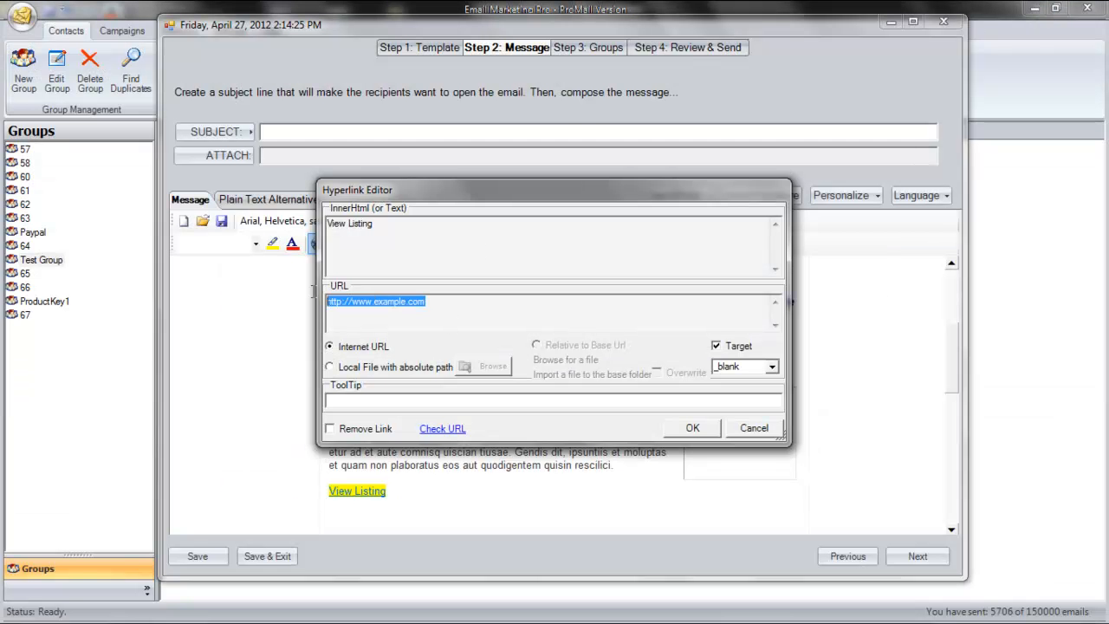
key("ctrl+v")
left_click(685, 424)
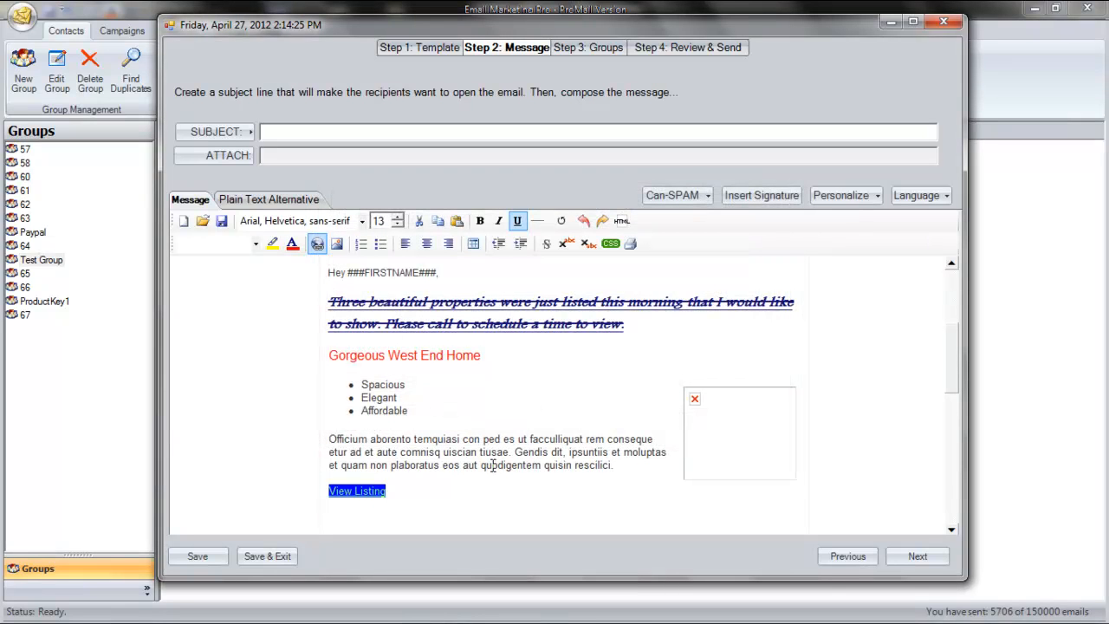
Replace the source of the broken image beside the Gorgeous West End Home text with the local file house1.jpg from the images folder.
left_click(729, 412)
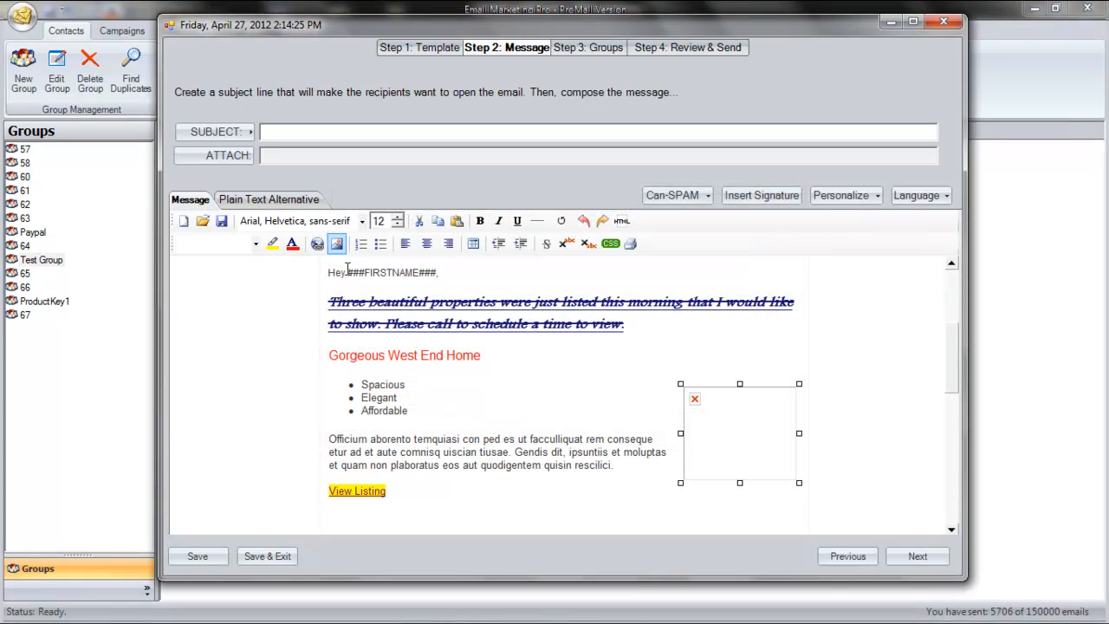
left_click(336, 244)
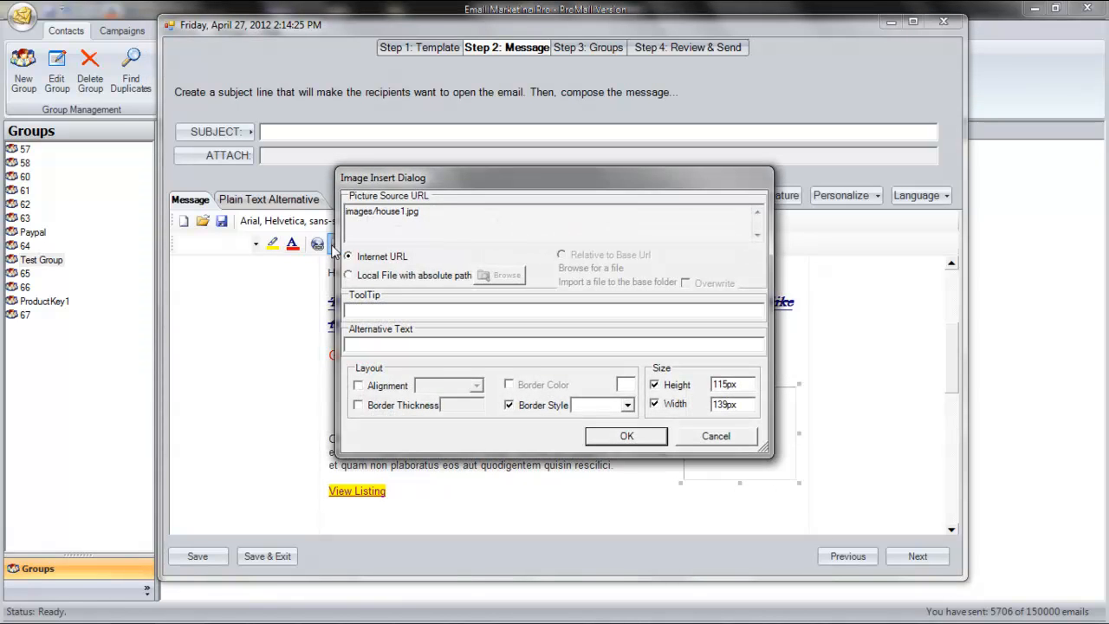
left_click(380, 277)
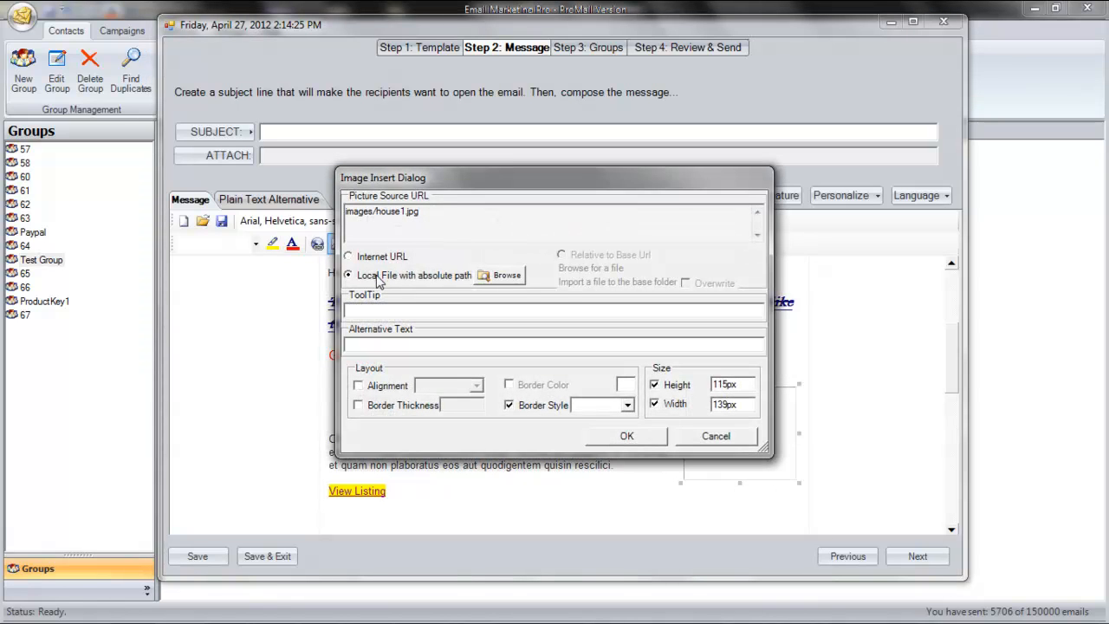
left_click(512, 275)
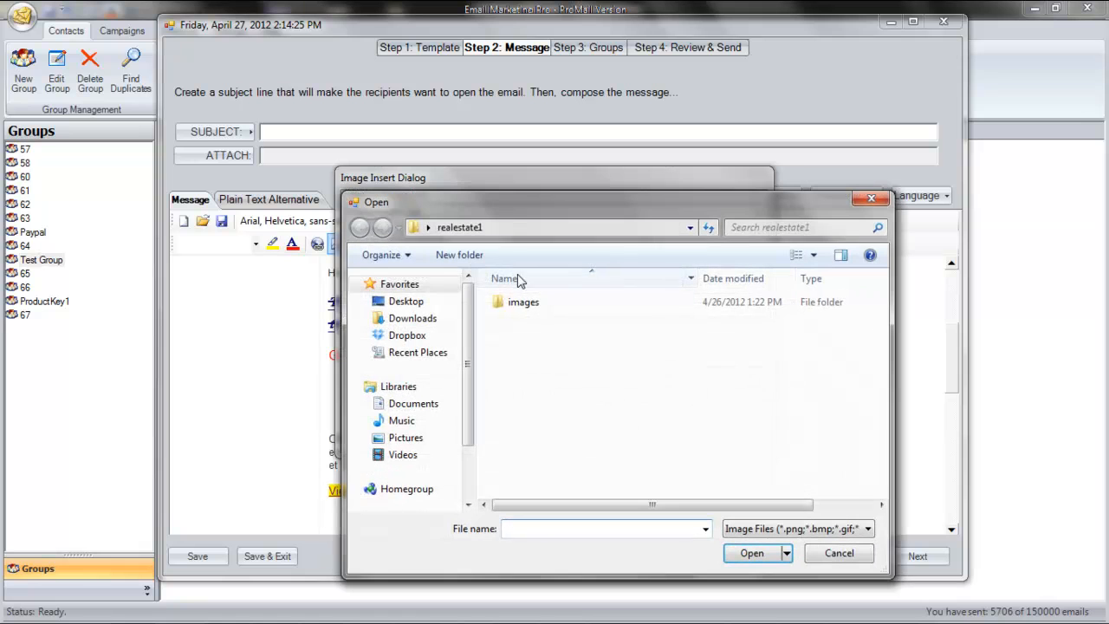
double_click(520, 302)
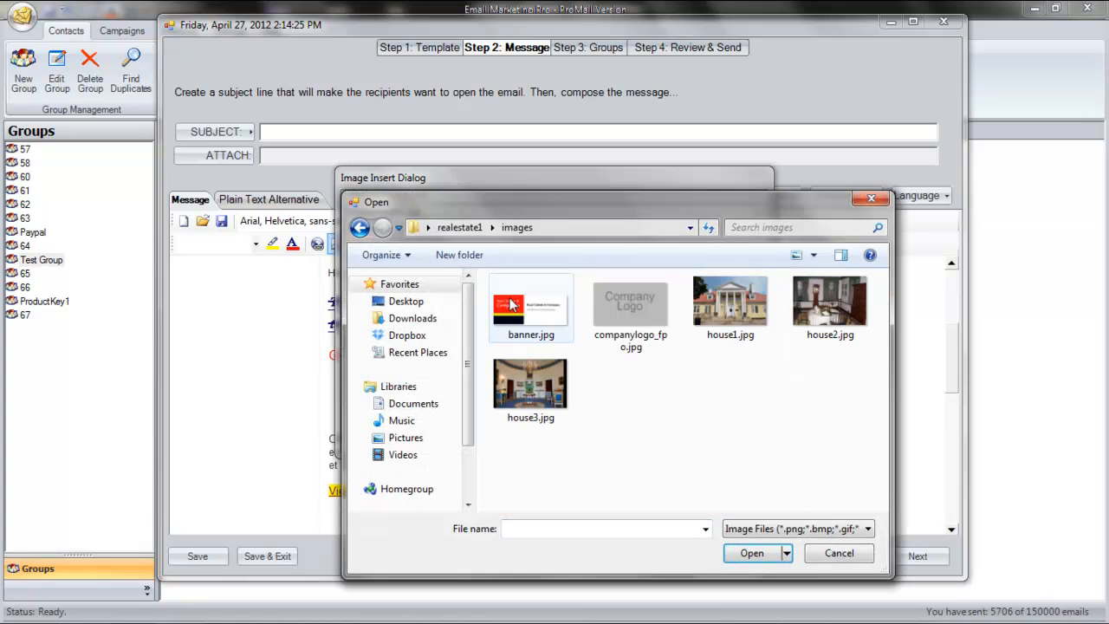
double_click(733, 305)
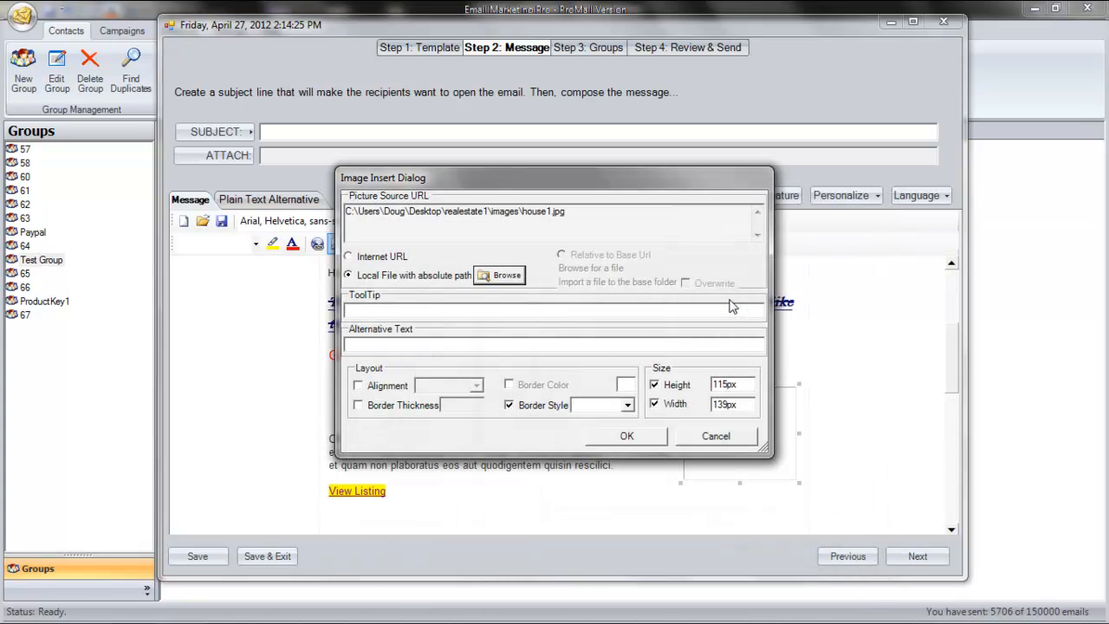
Enable alignment for the house picture without choosing a value, set its border thickness to 0 and apply the image settings.
left_click(386, 387)
left_click(476, 385)
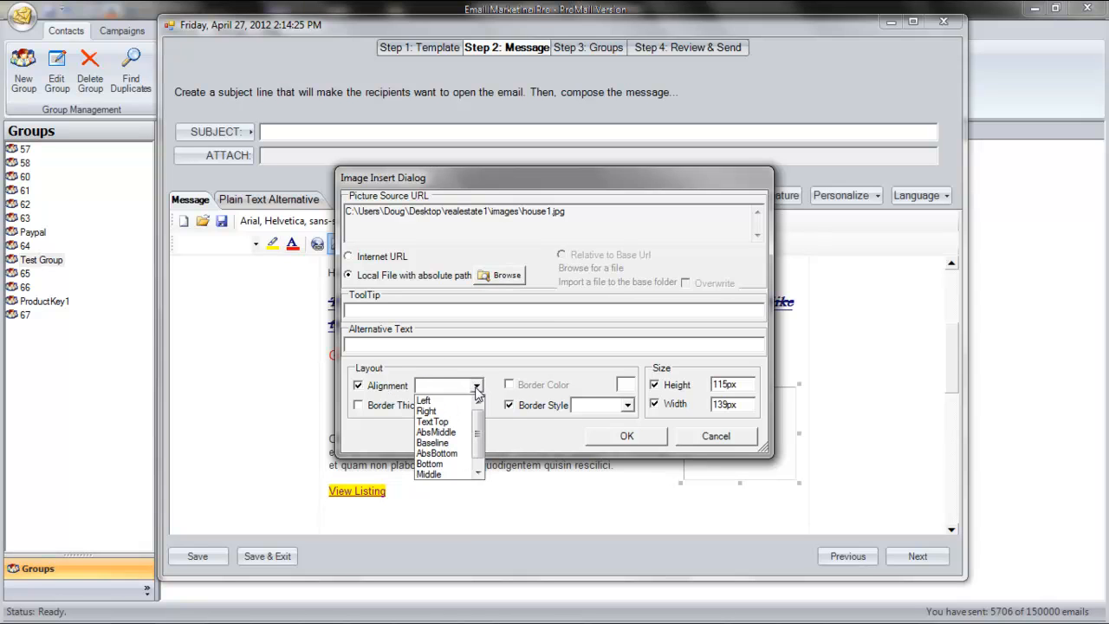
left_click(476, 388)
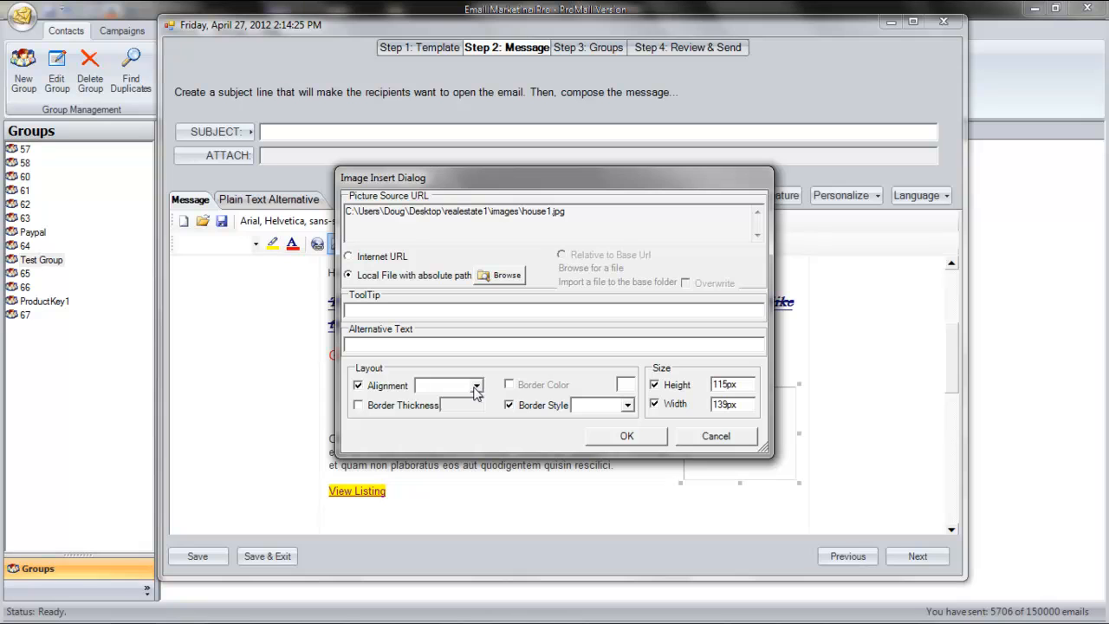
left_click(387, 405)
type("0")
left_click(612, 436)
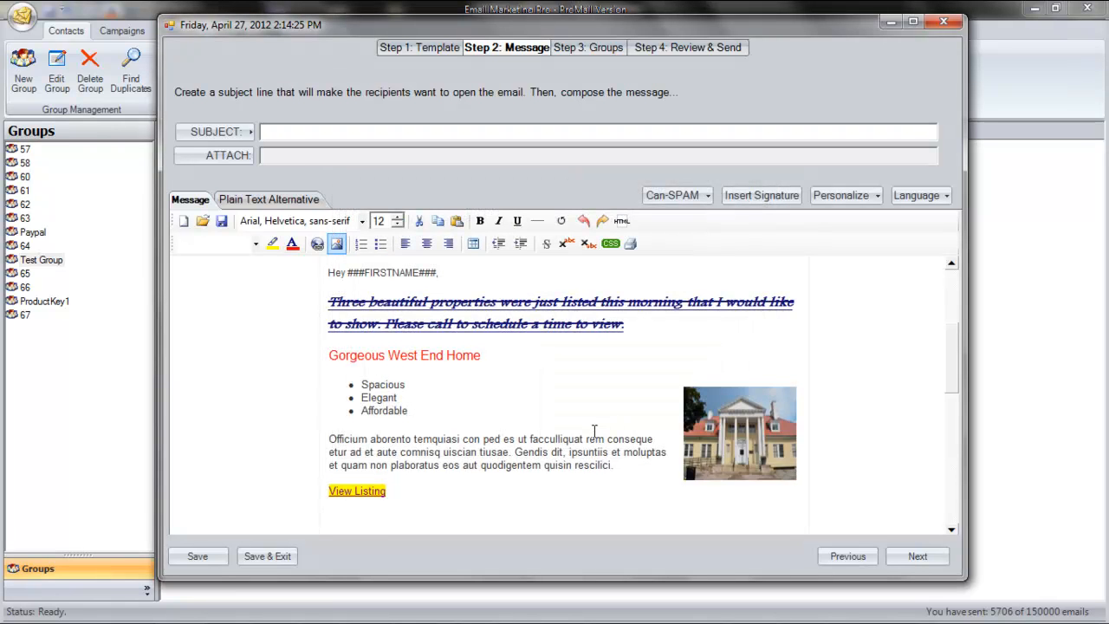
Reopen the house picture's image settings and switch its source type to Internet URL.
left_click(733, 440)
left_click(336, 244)
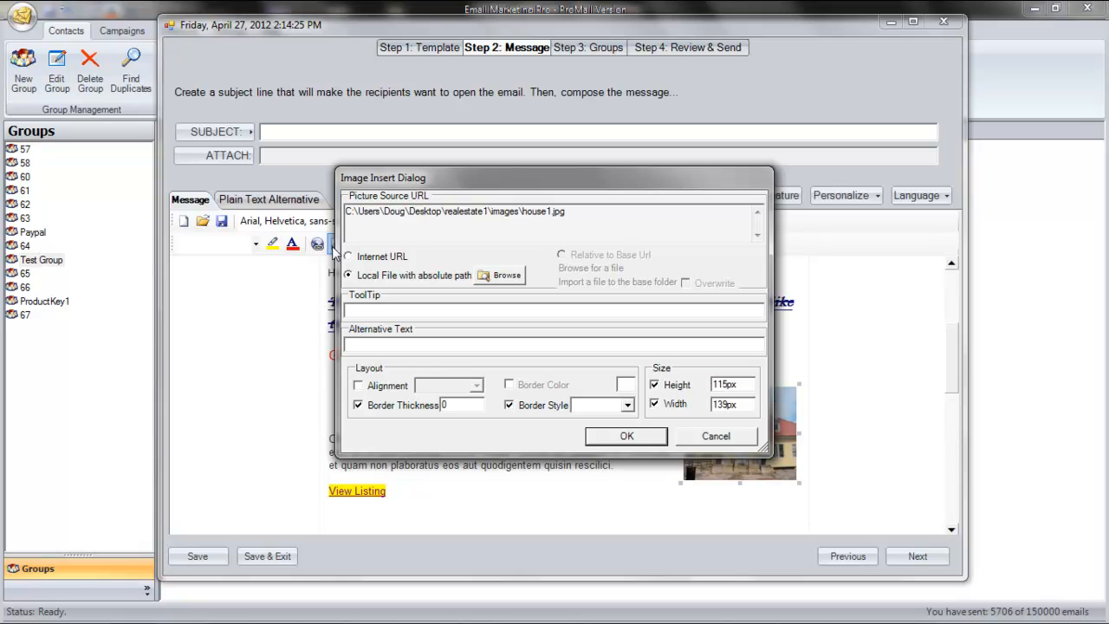
left_click(379, 260)
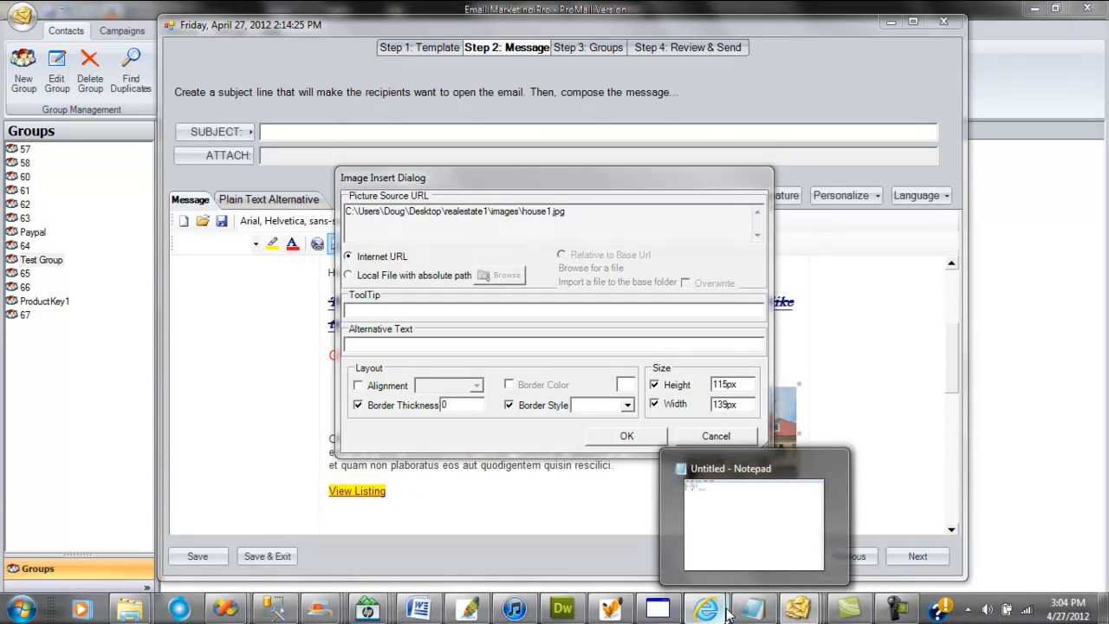
Switch to Internet Explorer, go back to the Product-key.com software page and copy the logo picture's address, returning to the image settings.
mouse_move(728, 613)
left_click(619, 530)
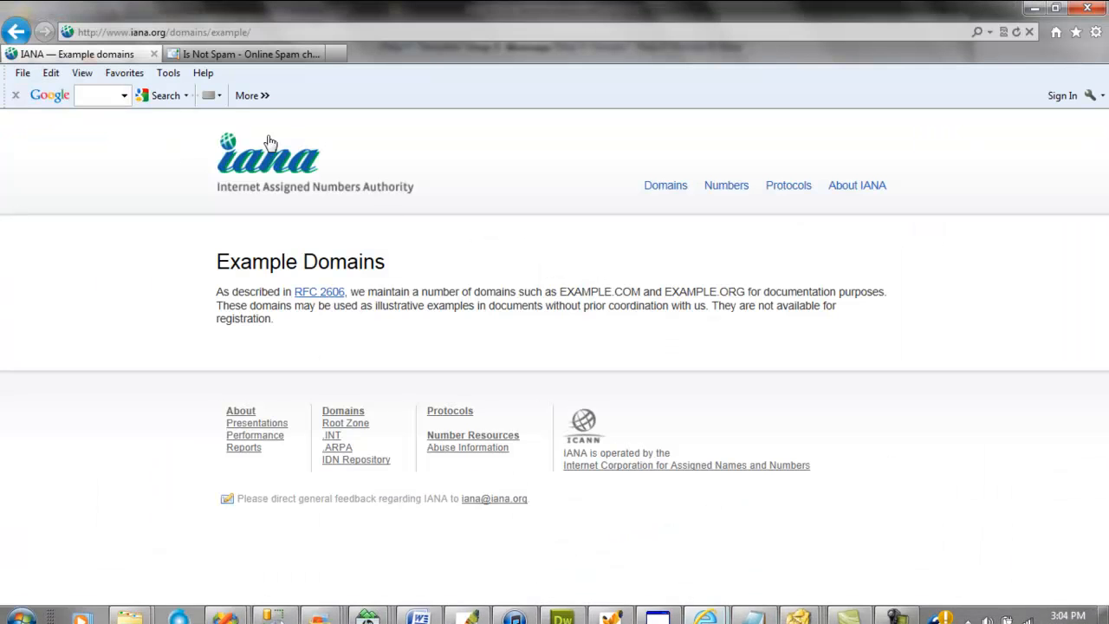
left_click(15, 31)
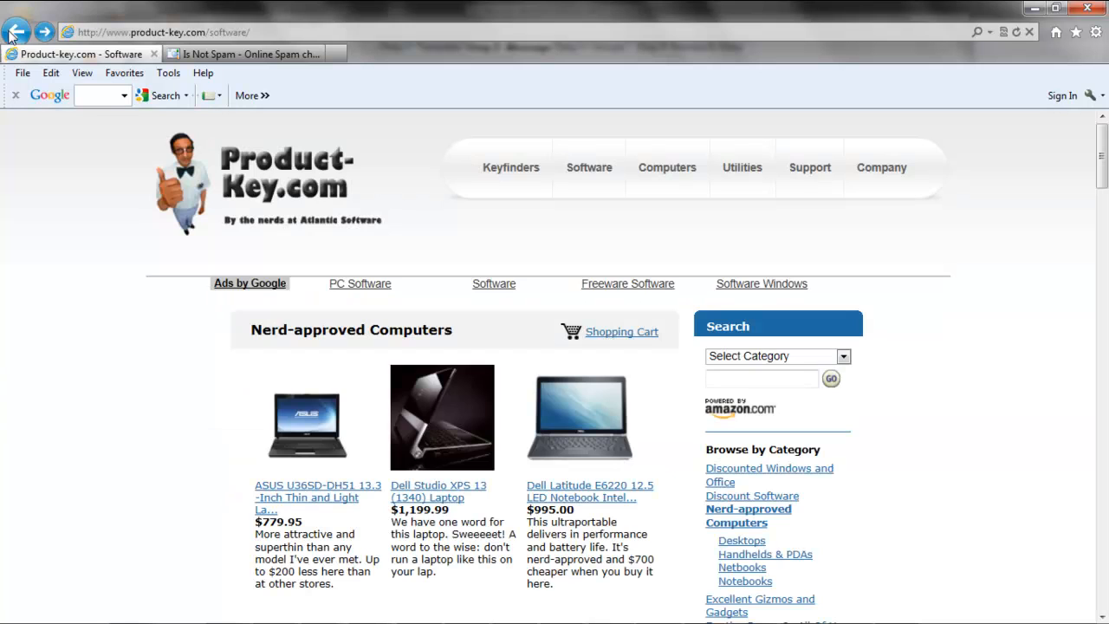
right_click(269, 186)
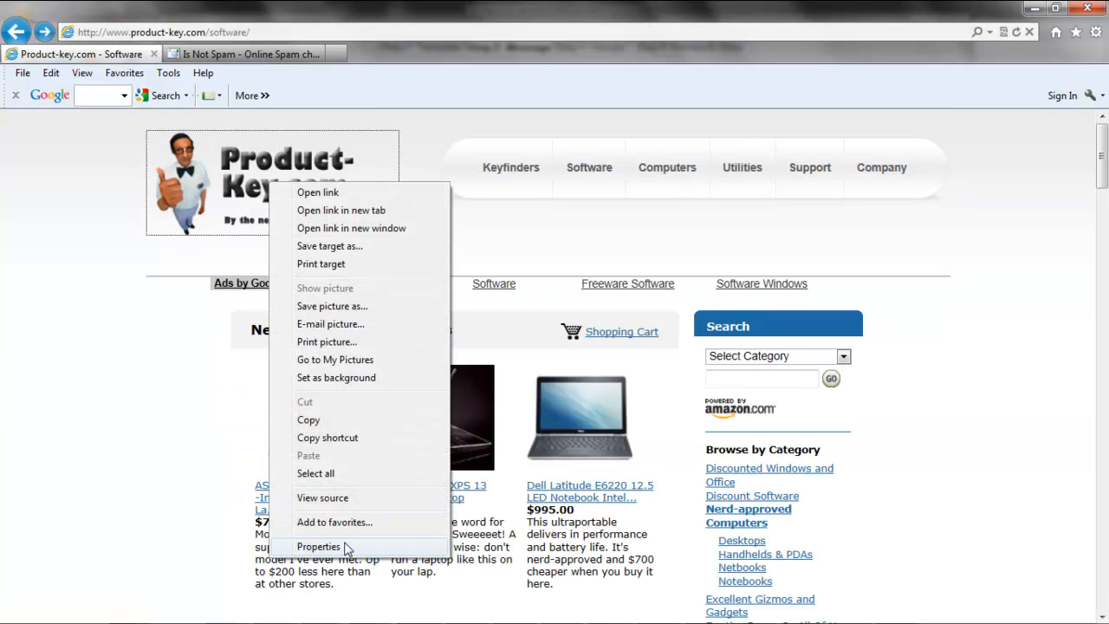
left_click(319, 547)
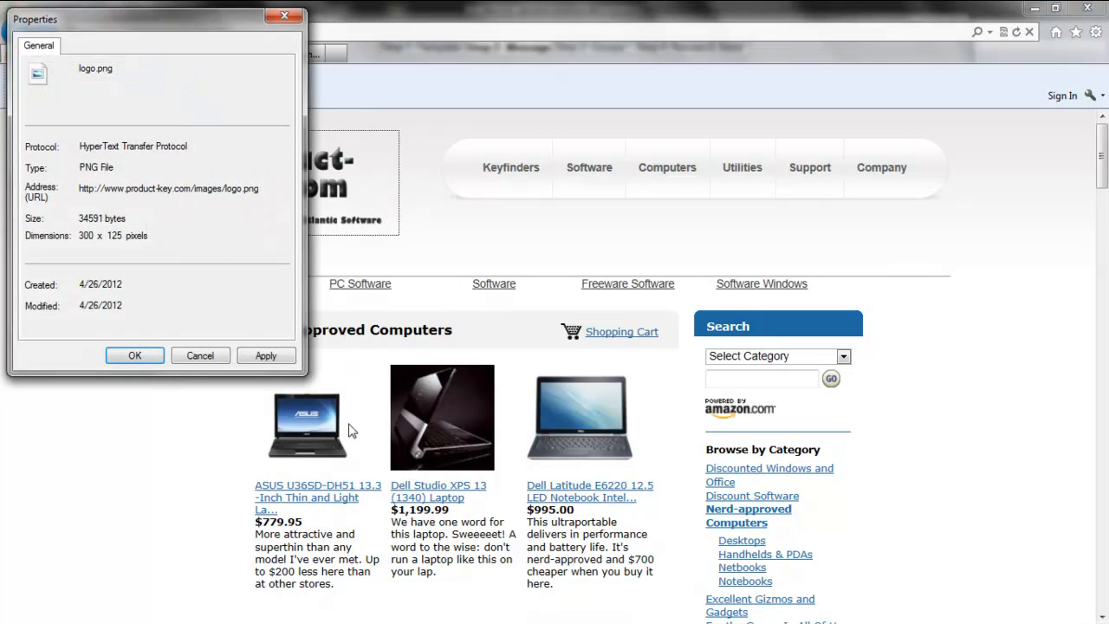
left_click_drag(80, 188, 255, 196)
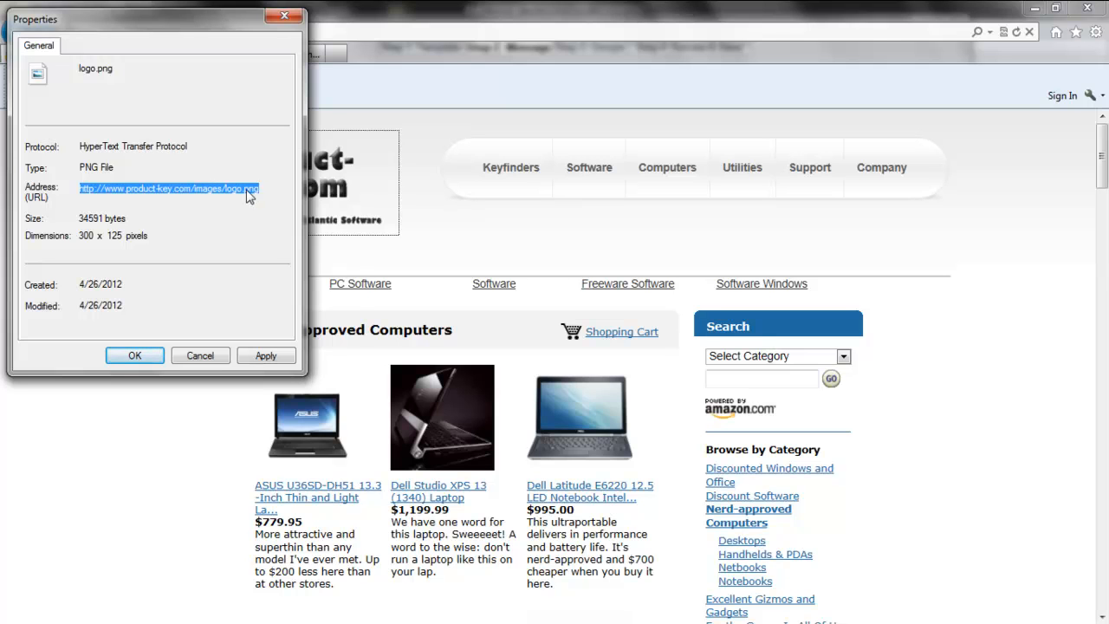
right_click(248, 193)
left_click(287, 246)
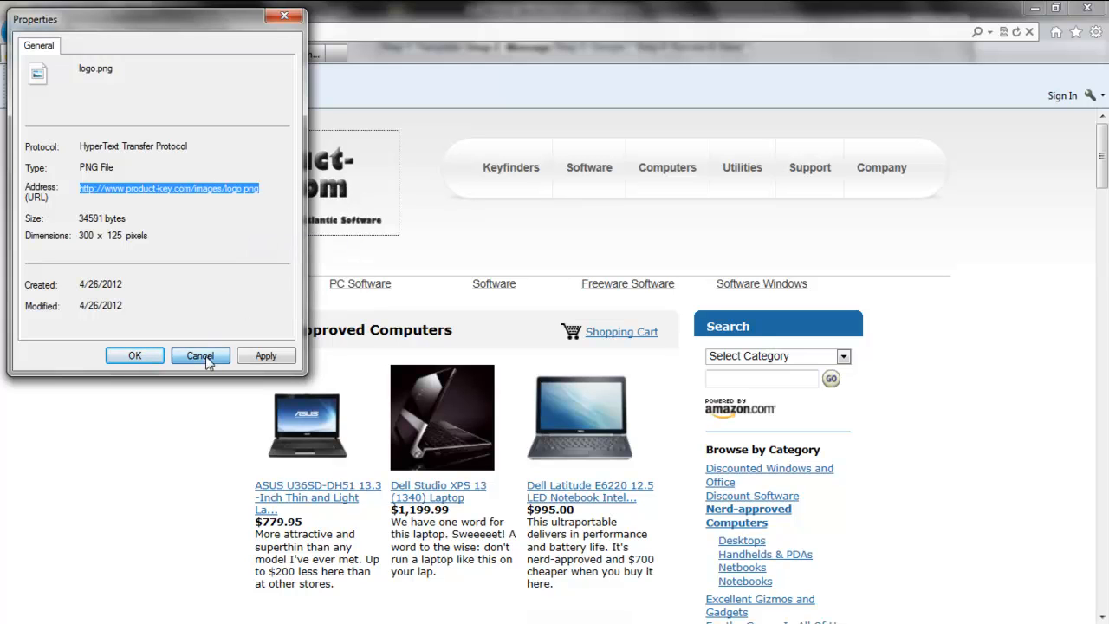
left_click(200, 355)
left_click(1035, 9)
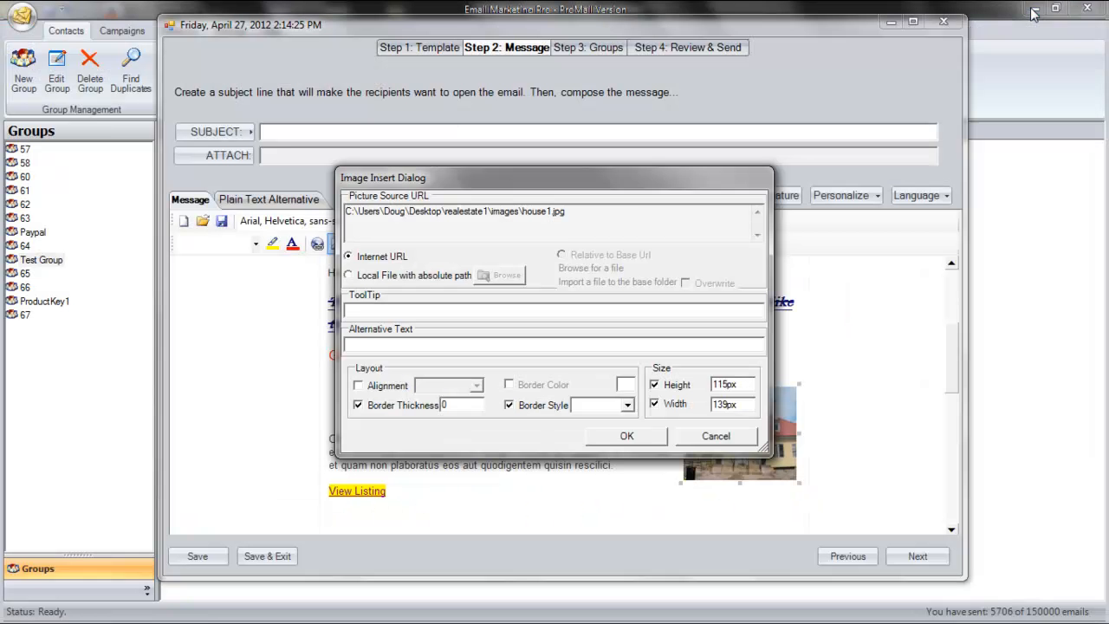
left_click_drag(568, 213, 329, 213)
left_click(366, 262)
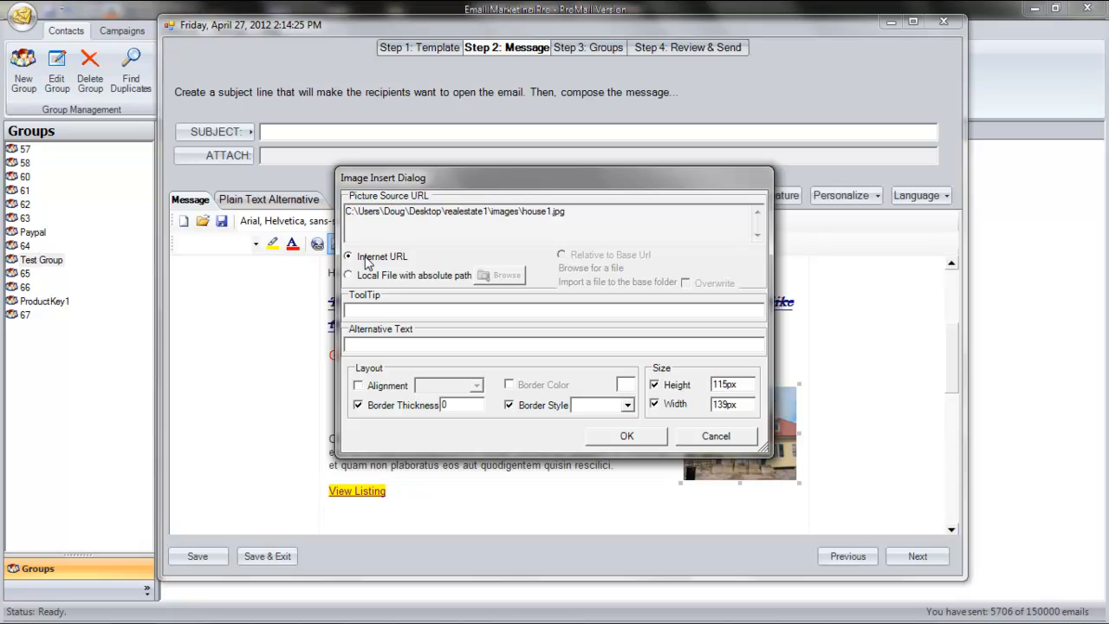
left_click_drag(585, 212, 318, 220)
key("ctrl+v")
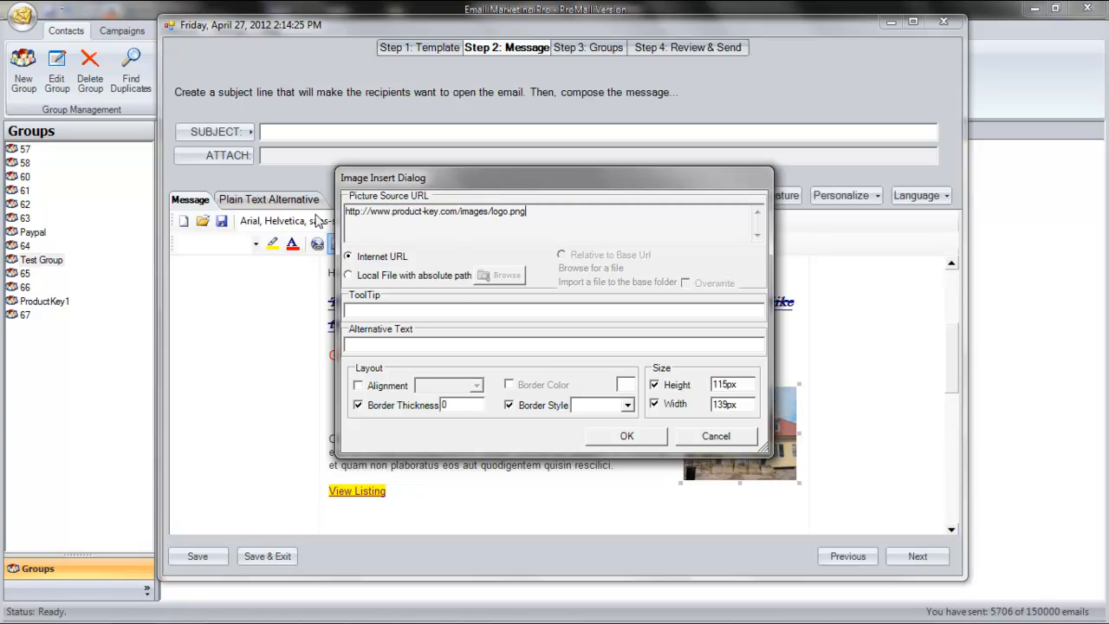
left_click(627, 435)
left_click(716, 422)
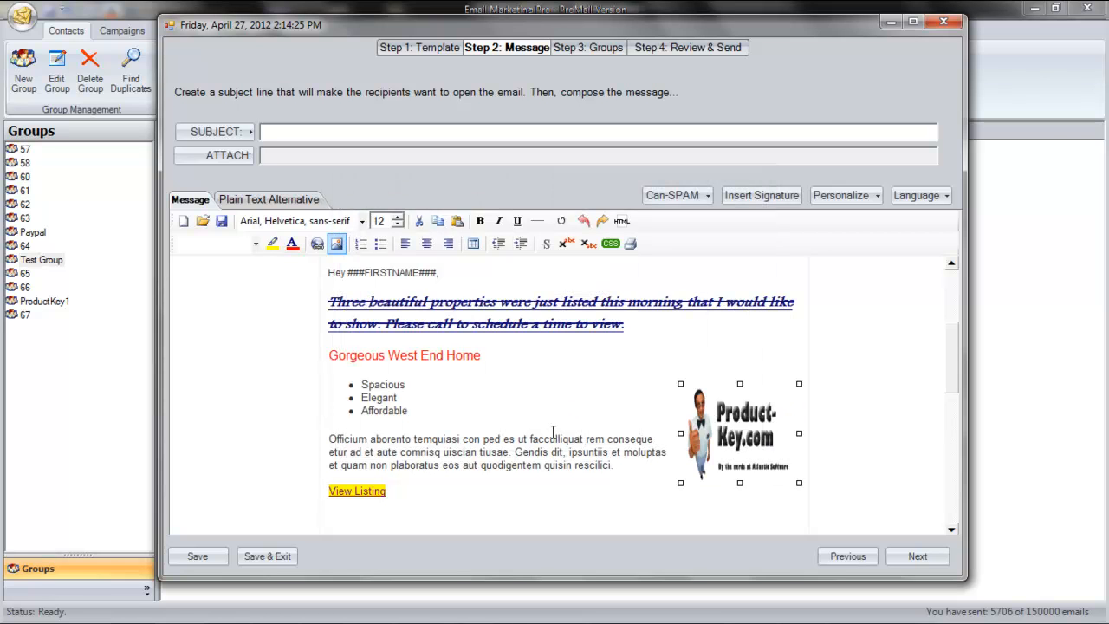
Insert blank lines below the last listing's View Listing link, above the company footer.
scroll(465, 412, "down", 3)
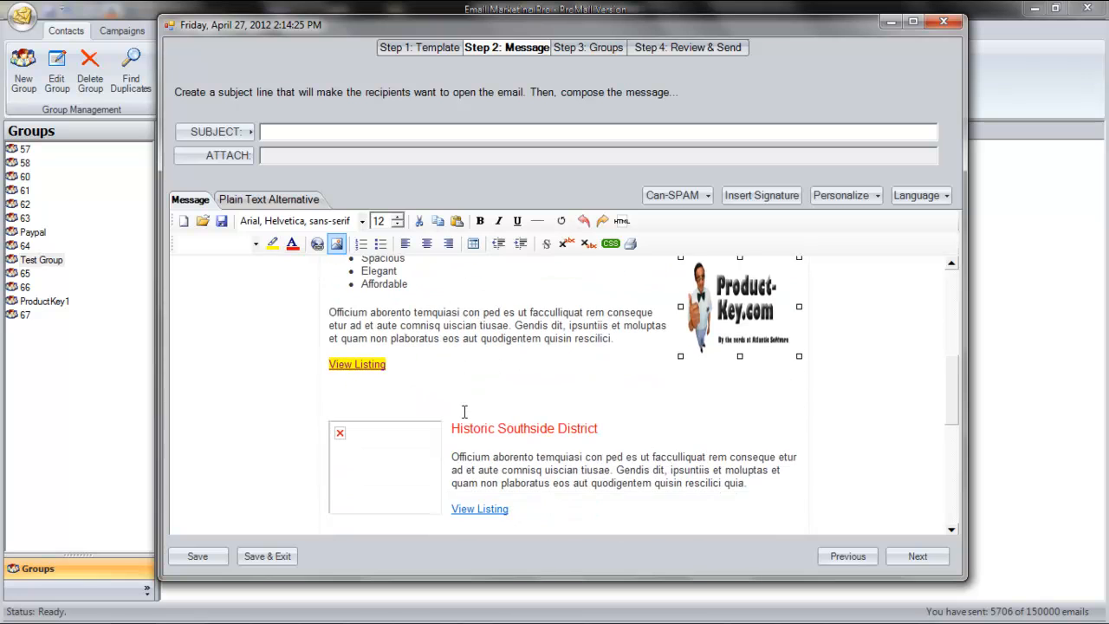
scroll(464, 412, "down", 10)
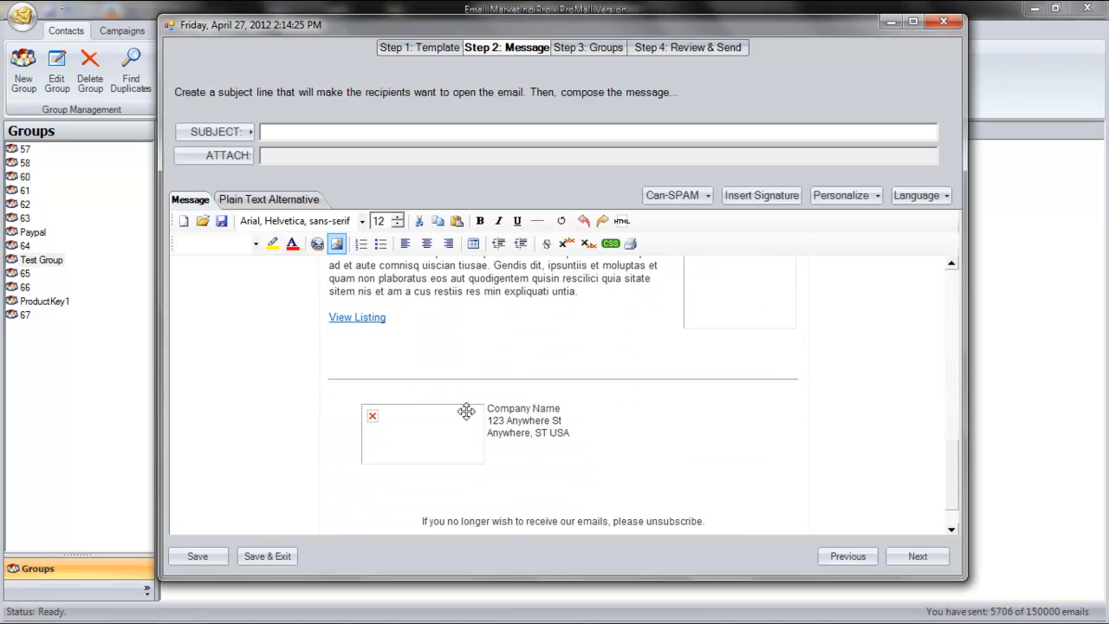
left_click(441, 333)
key("Return")
key("Return")
key("Return")
key("Return")
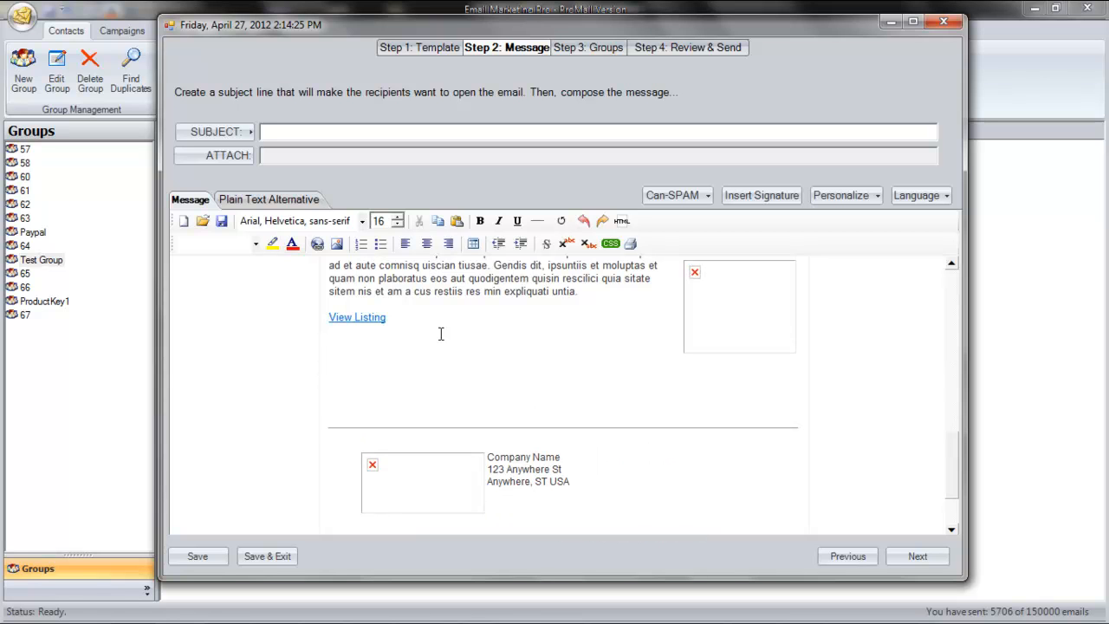
Start a new table in the blank area with 2 rows, 3 columns and a width of 100%.
left_click(475, 243)
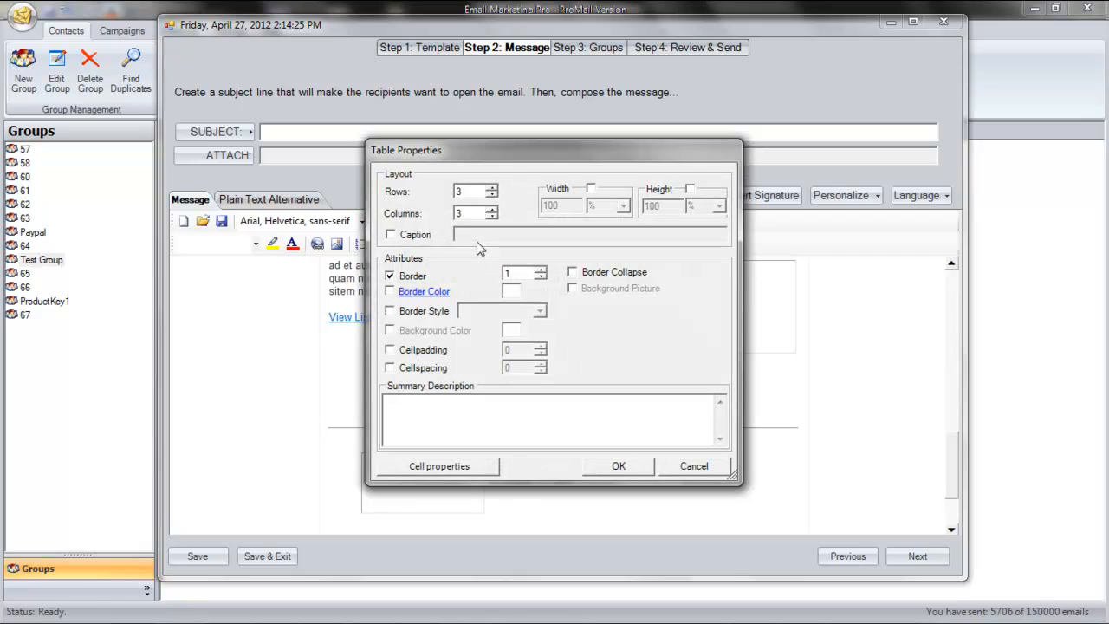
left_click(492, 195)
left_click(593, 190)
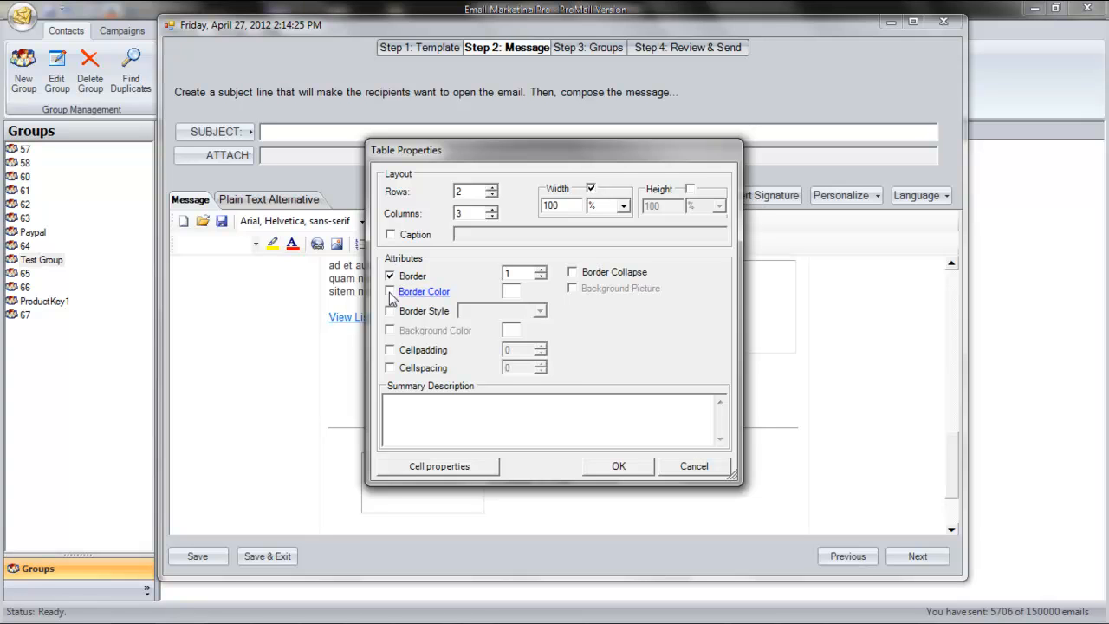
Enable a background color for the table and set it to dark maroon.
left_click(390, 330)
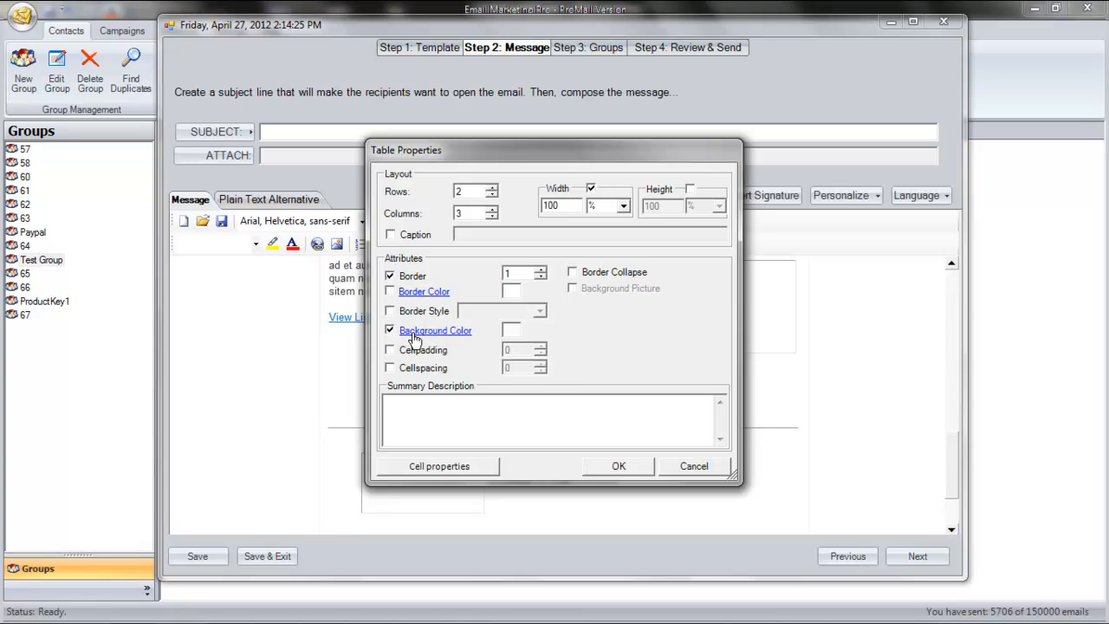
left_click(415, 331)
left_click(479, 240)
left_click(496, 370)
Set the table's cellpadding to 5 and enable cellspacing at 0.
left_click(390, 350)
left_click(540, 346)
left_click(539, 346)
left_click(540, 346)
left_click(540, 346)
left_click(540, 346)
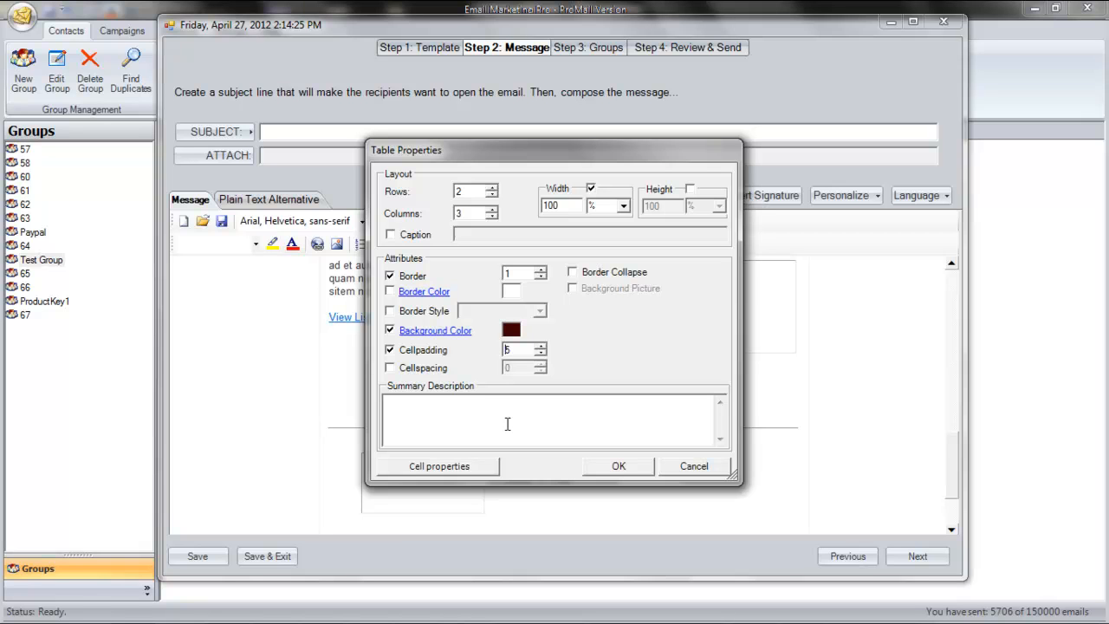
left_click(410, 370)
Set the horizontal alignment of all table cells to left and insert the table into the message.
left_click(444, 469)
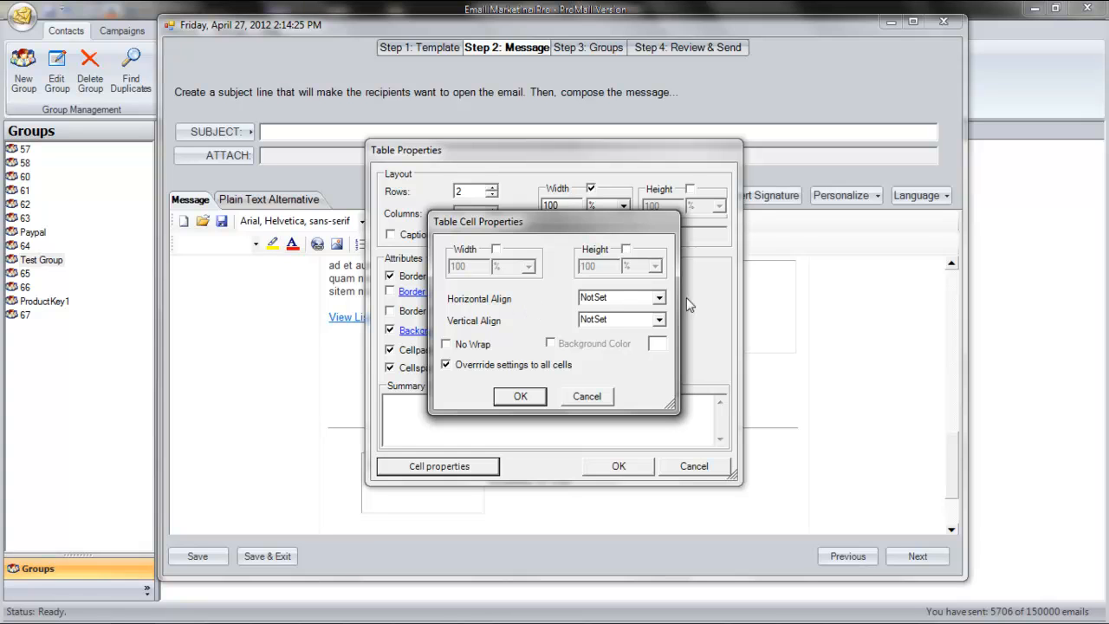
left_click(660, 299)
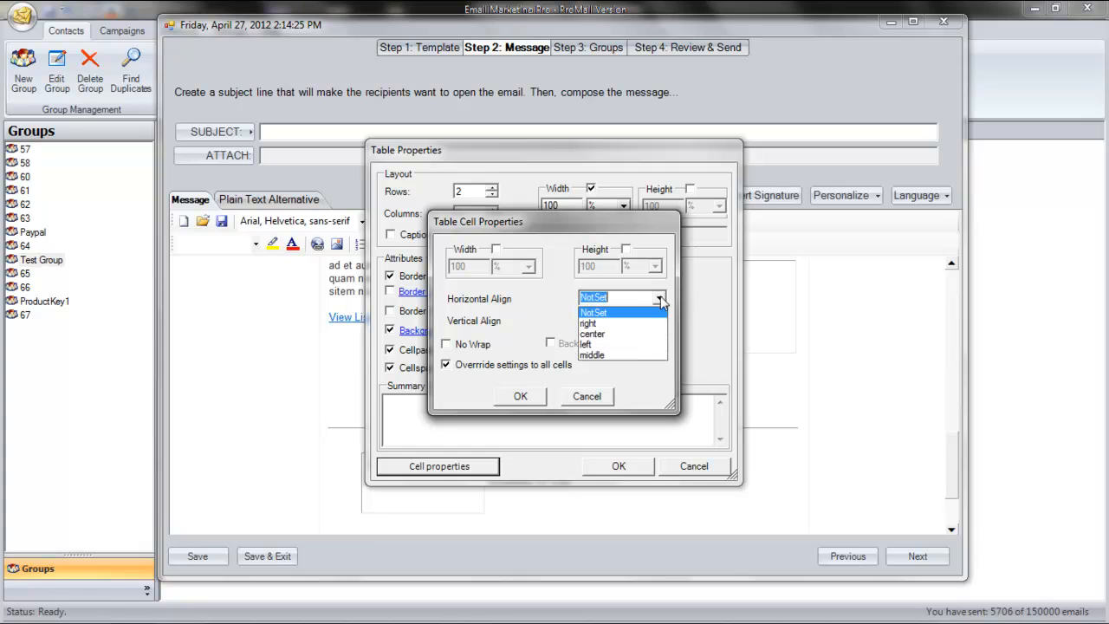
left_click(593, 345)
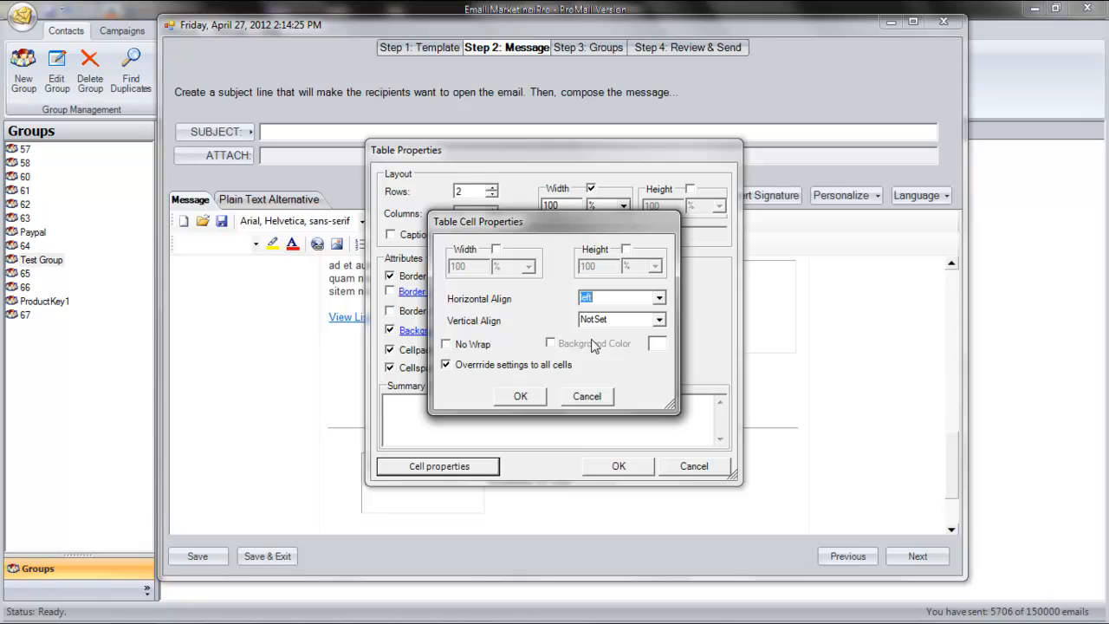
left_click(525, 396)
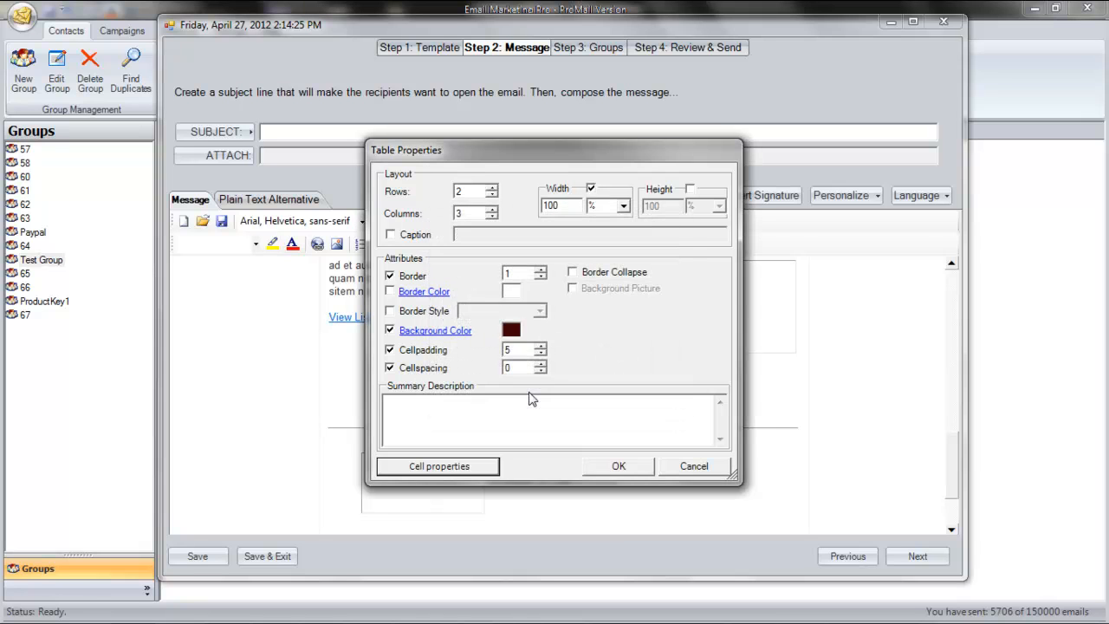
left_click(611, 467)
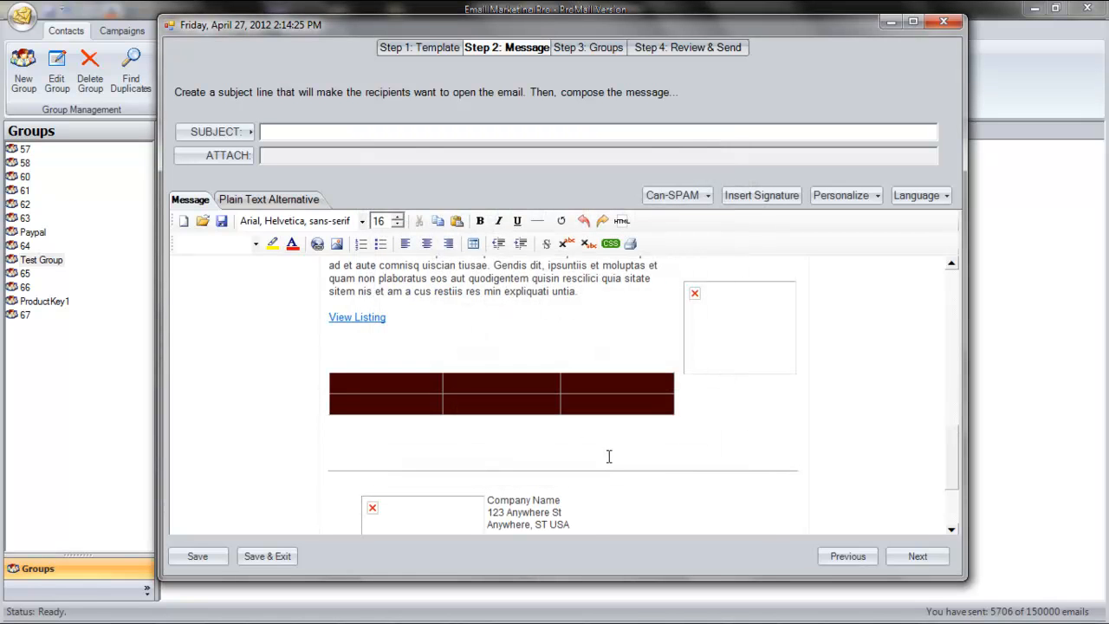
Open the maroon table's properties, enable its width, set it to 100% and apply the change.
left_click(420, 386)
right_click(498, 372)
left_click(544, 346)
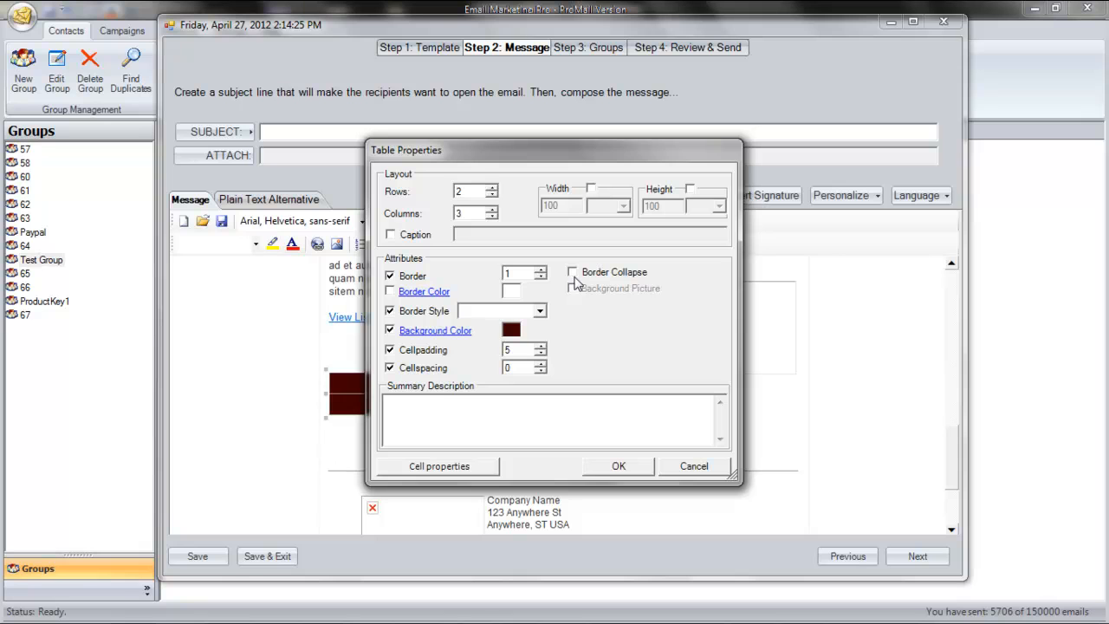
left_click(592, 190)
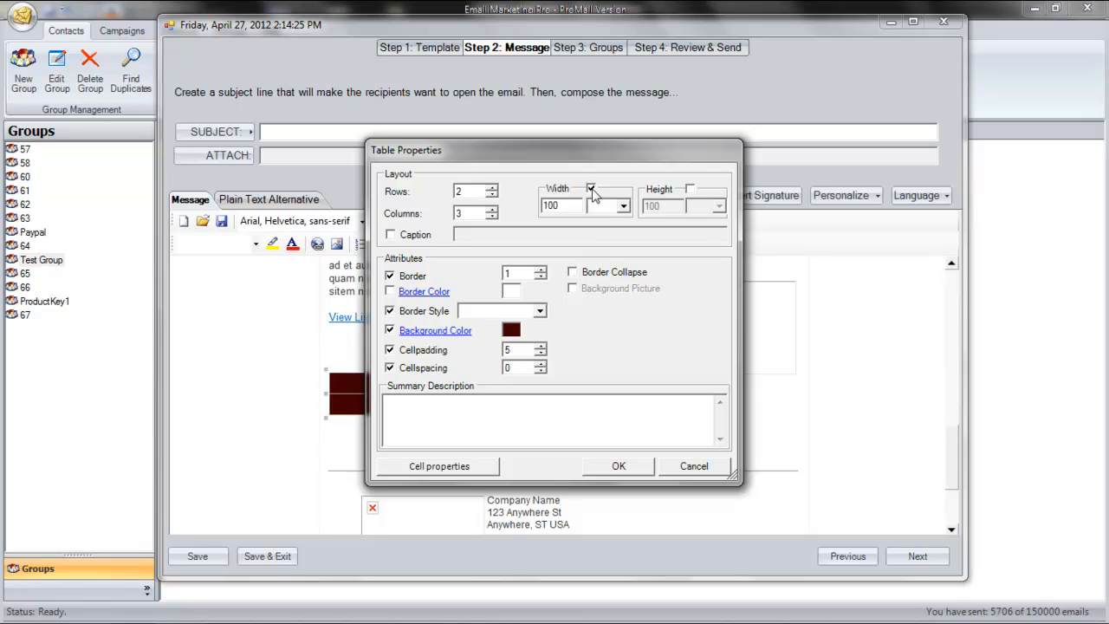
left_click(624, 206)
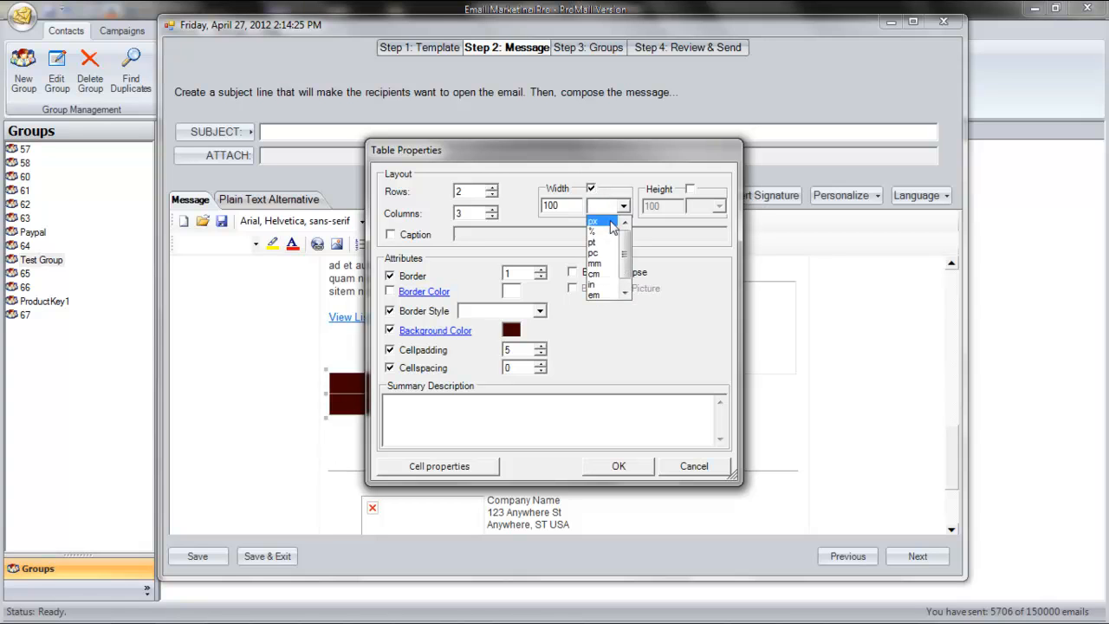
left_click(607, 237)
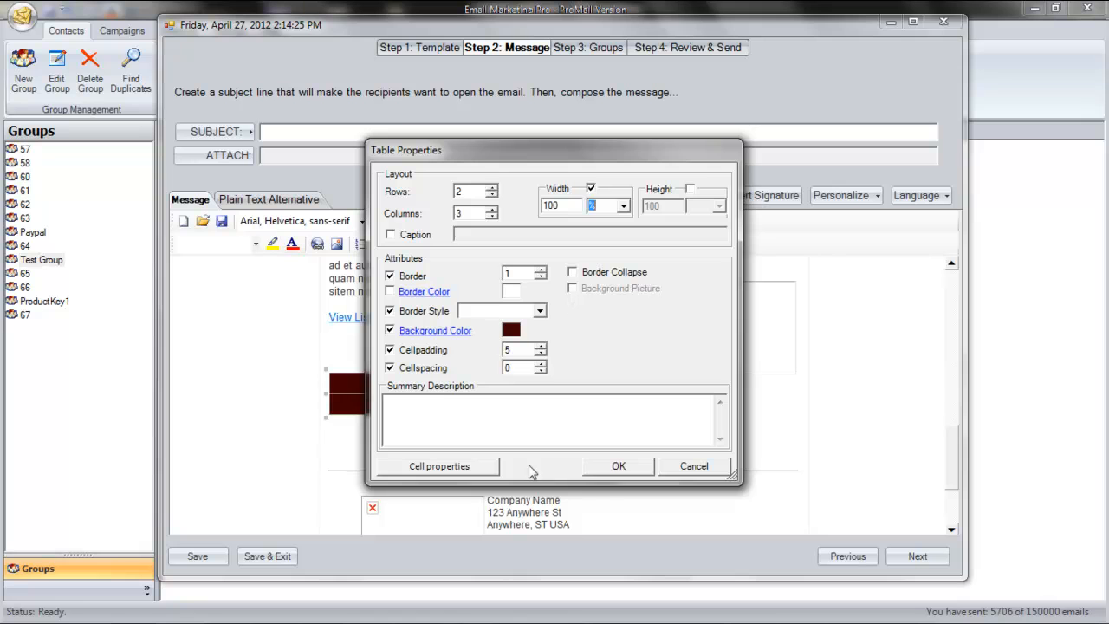
left_click(617, 466)
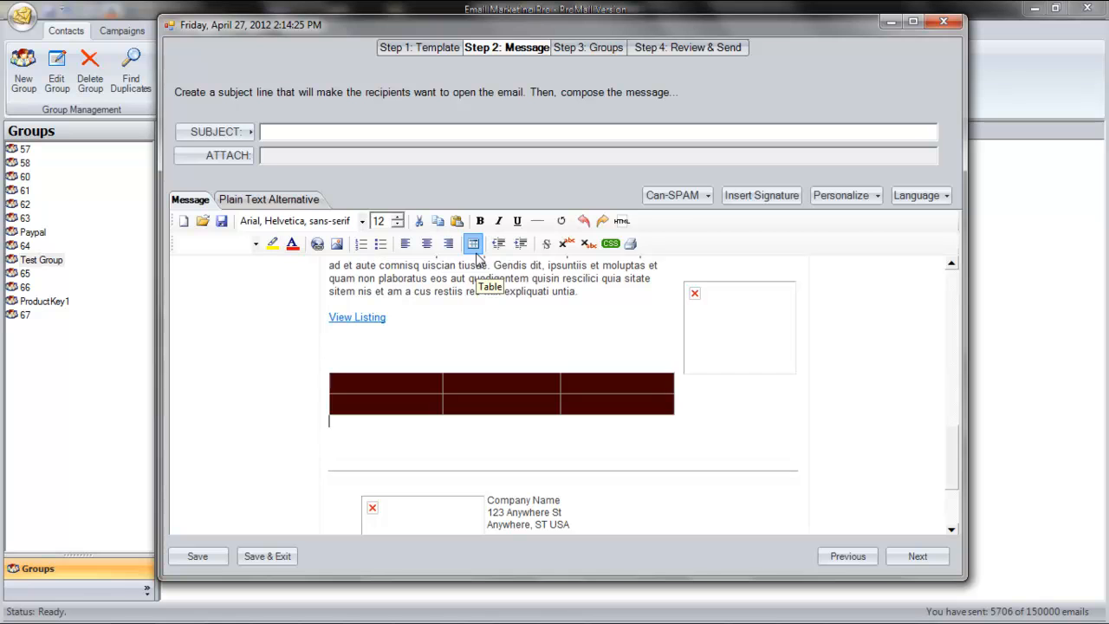
Switch the message to the Banner Placeholder w/ Product Placeholder template and open it in the message editor.
left_click(418, 47)
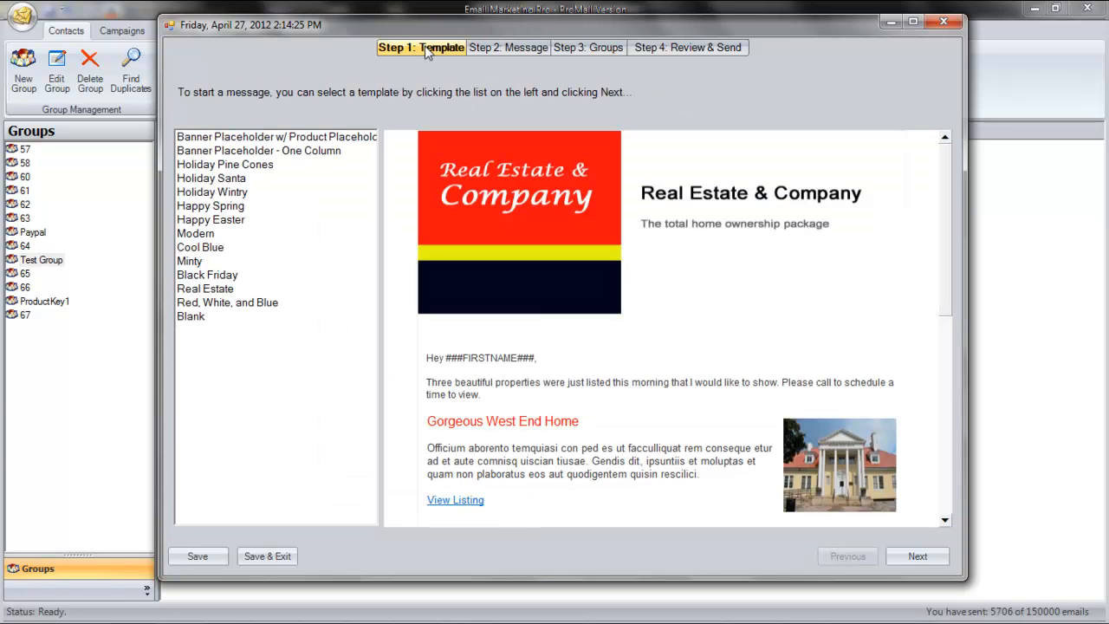
left_click(243, 140)
left_click(499, 48)
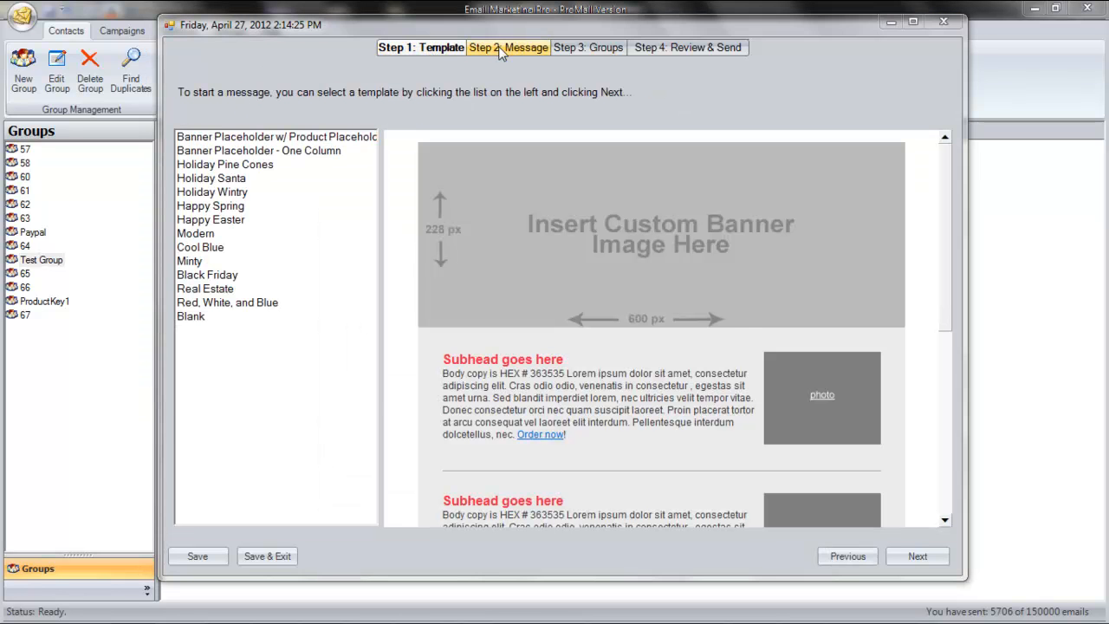
left_click(632, 373)
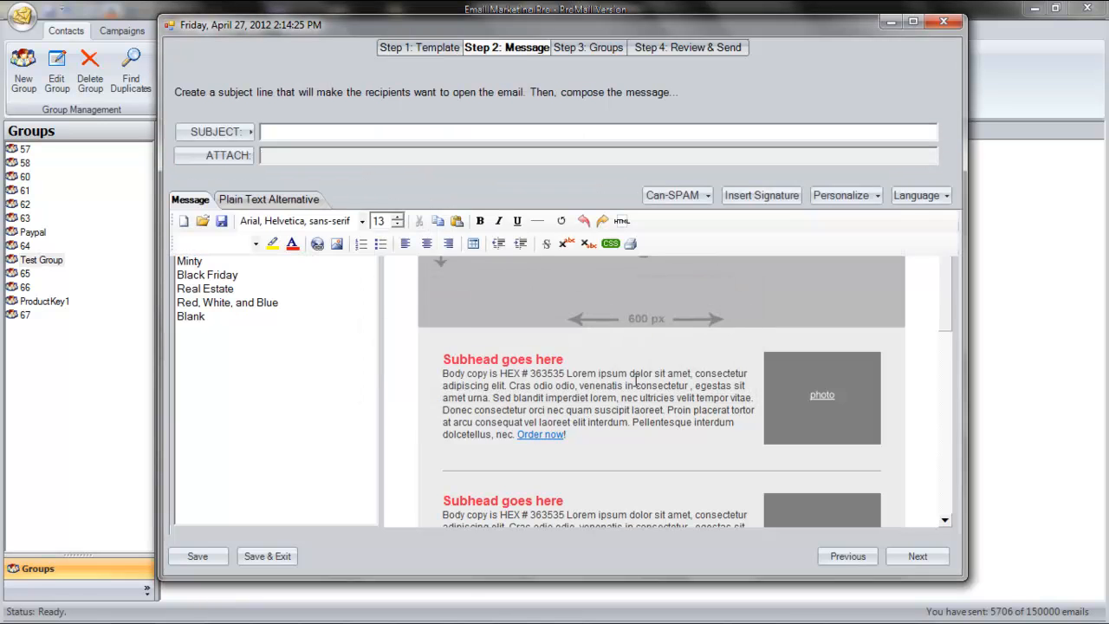
scroll(601, 327, "up", 5)
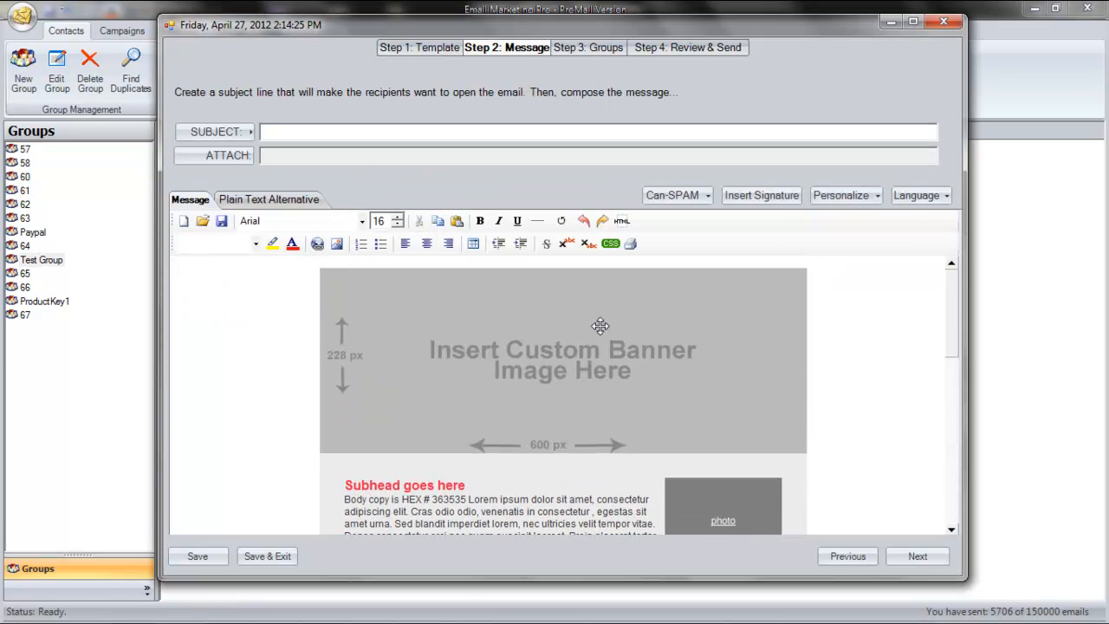
Inspect the table properties of the template's outer layout table without changing them, and look over the message's body sections.
left_click(809, 299)
scroll(809, 299, "down", 3)
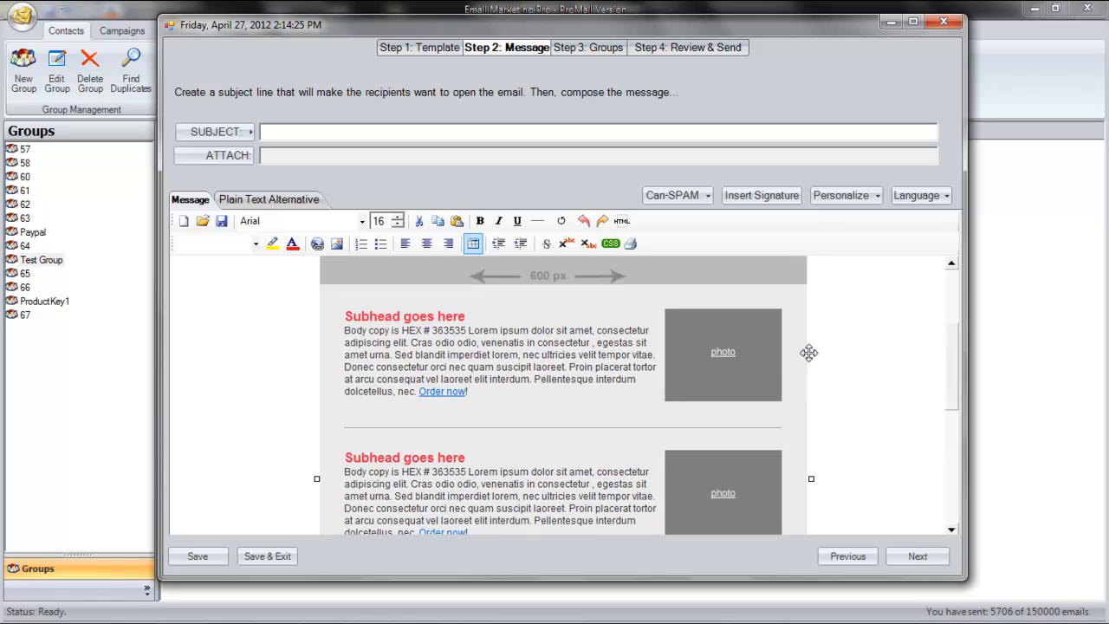
right_click(810, 354)
left_click(831, 321)
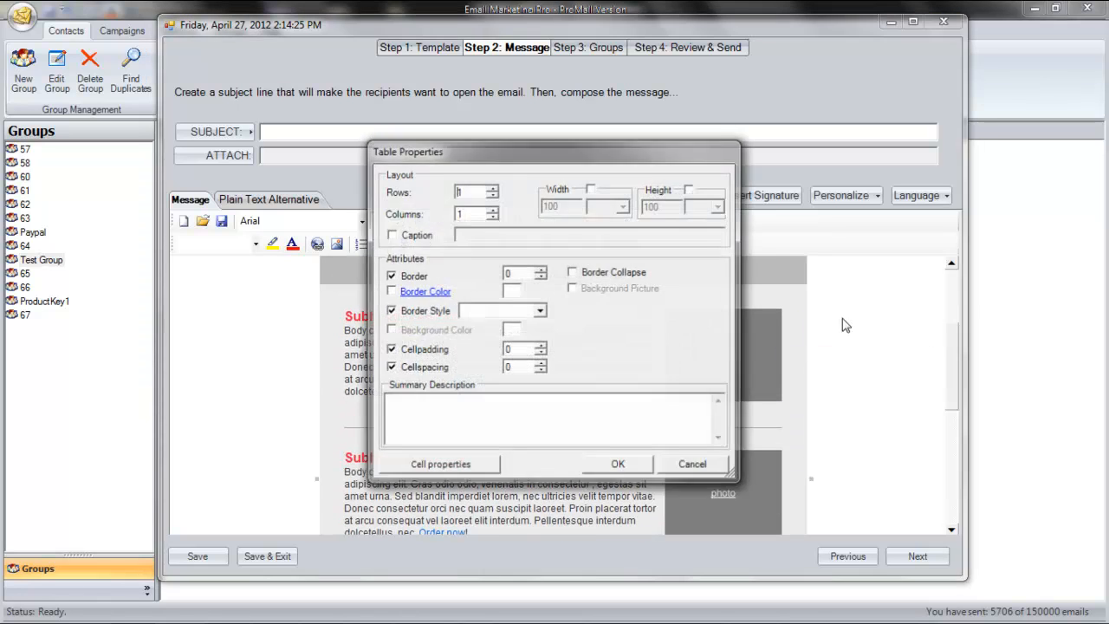
left_click(690, 468)
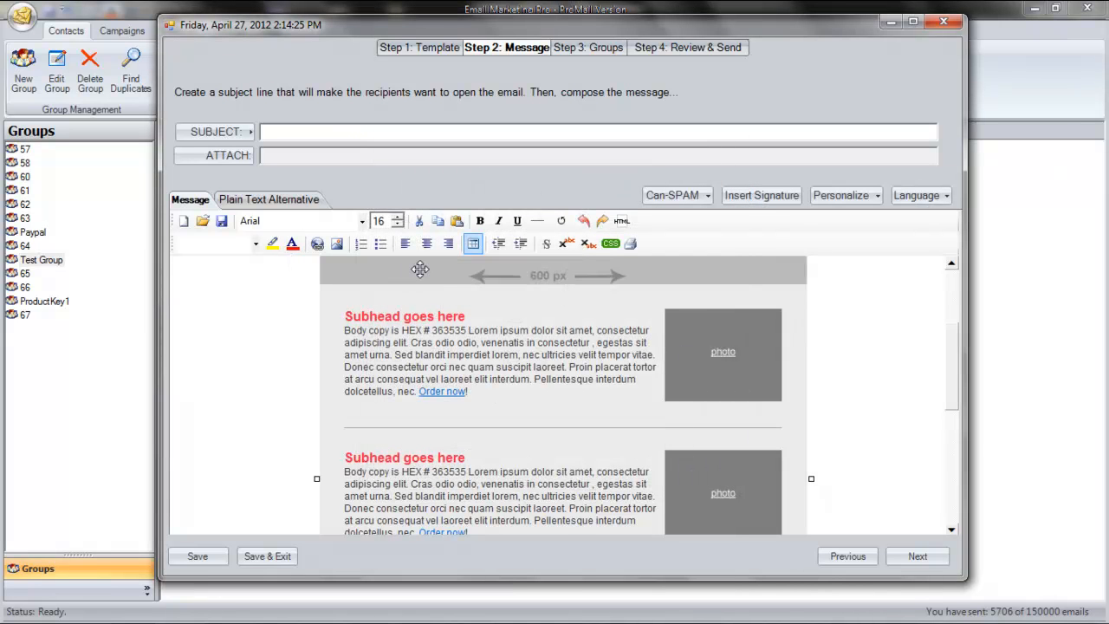
left_click(260, 278)
scroll(260, 277, "down", 1)
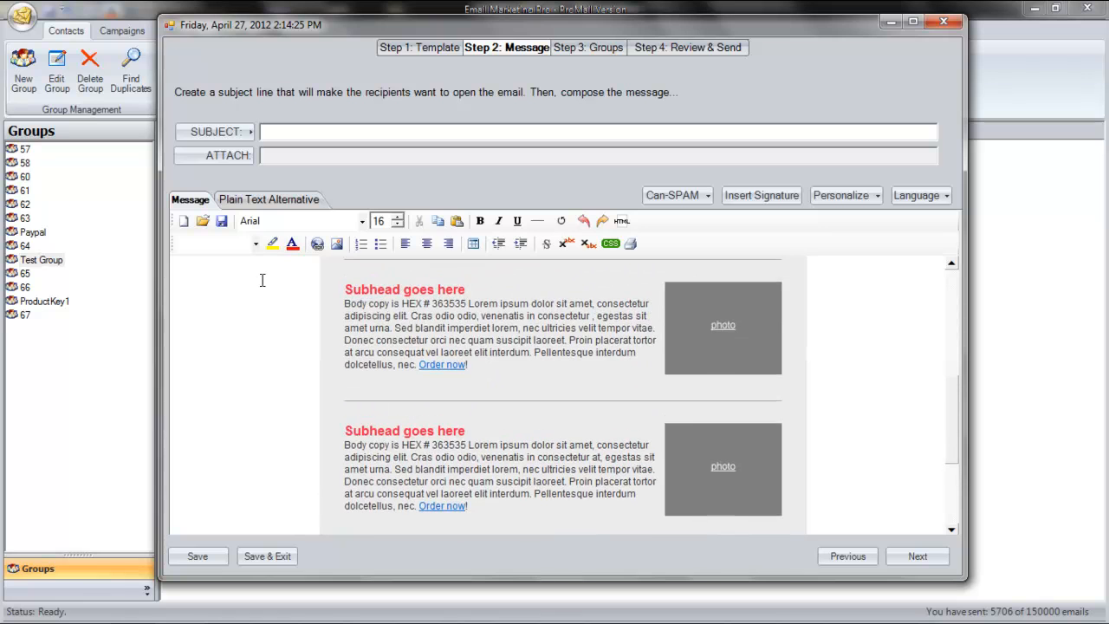
scroll(174, 279, "down", 1)
scroll(170, 273, "up", 2)
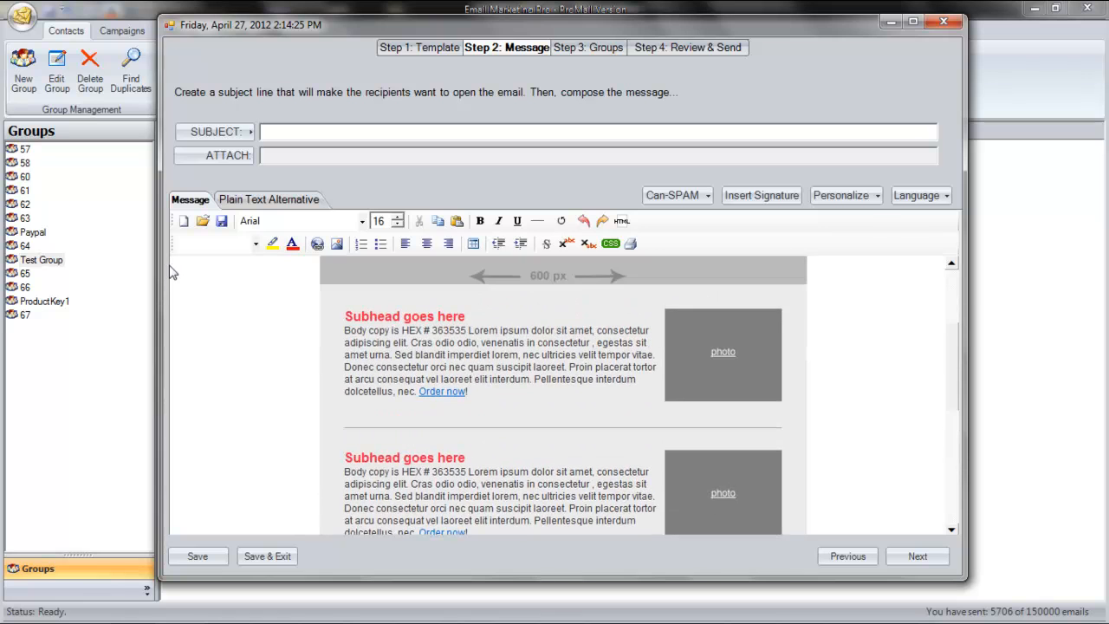